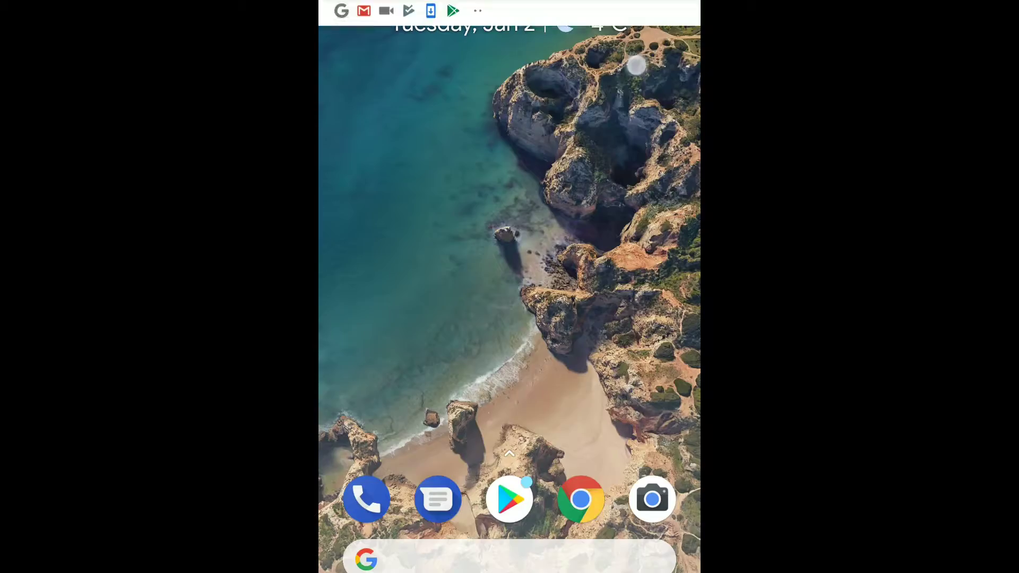
Open the phone's About phone page in the System settings and locate the build number.
{"action": "left_click_drag", "start_coordinate": [635, 63], "coordinate": [610, 106]}
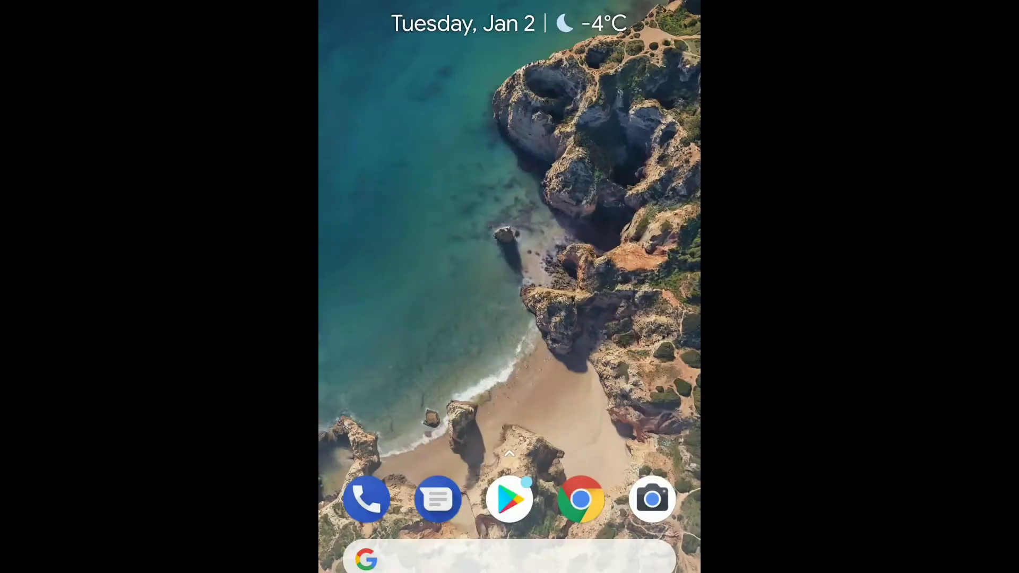
{"action": "left_click_drag", "start_coordinate": [509, 477], "coordinate": [509, 175]}
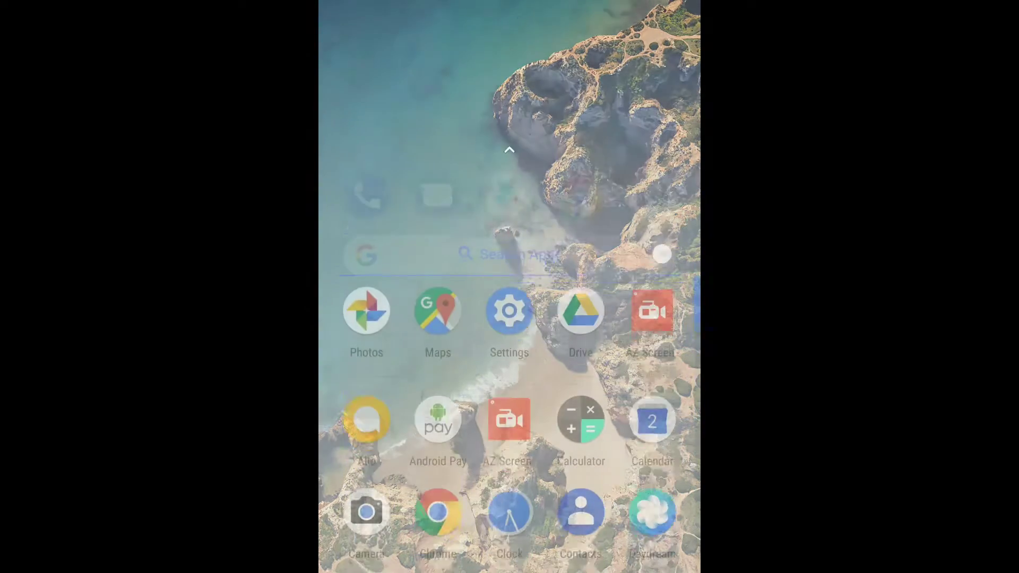
{"action": "left_click", "coordinate": [509, 52]}
{"action": "left_click_drag", "start_coordinate": [578, 460], "coordinate": [685, 85]}
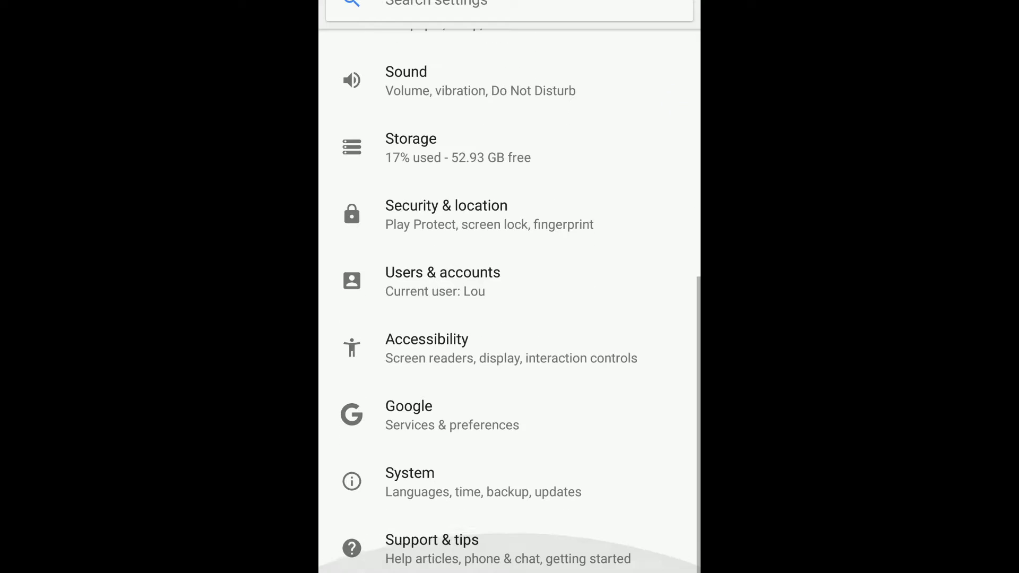
{"action": "left_click", "coordinate": [570, 492]}
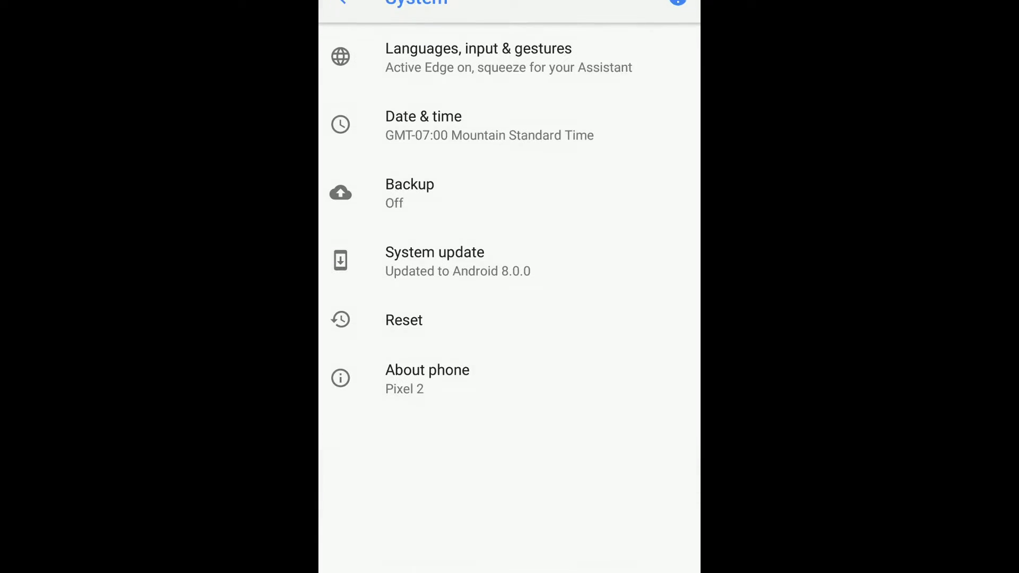
{"action": "left_click", "coordinate": [507, 387]}
{"action": "left_click_drag", "start_coordinate": [580, 348], "coordinate": [643, 94]}
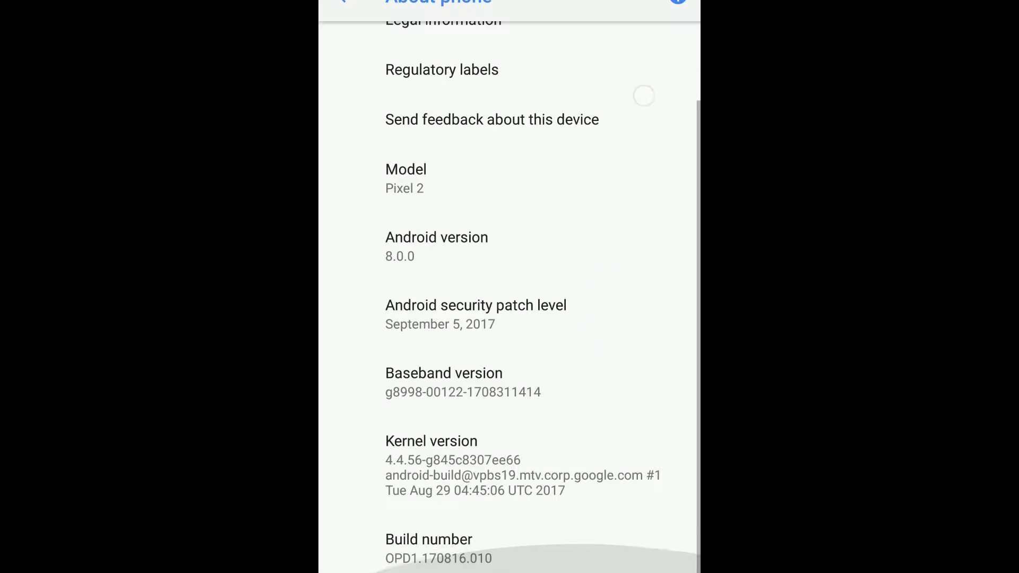
Unlock the phone's developer options through the build number, then return to the System settings.
{"action": "left_click", "coordinate": [570, 555]}
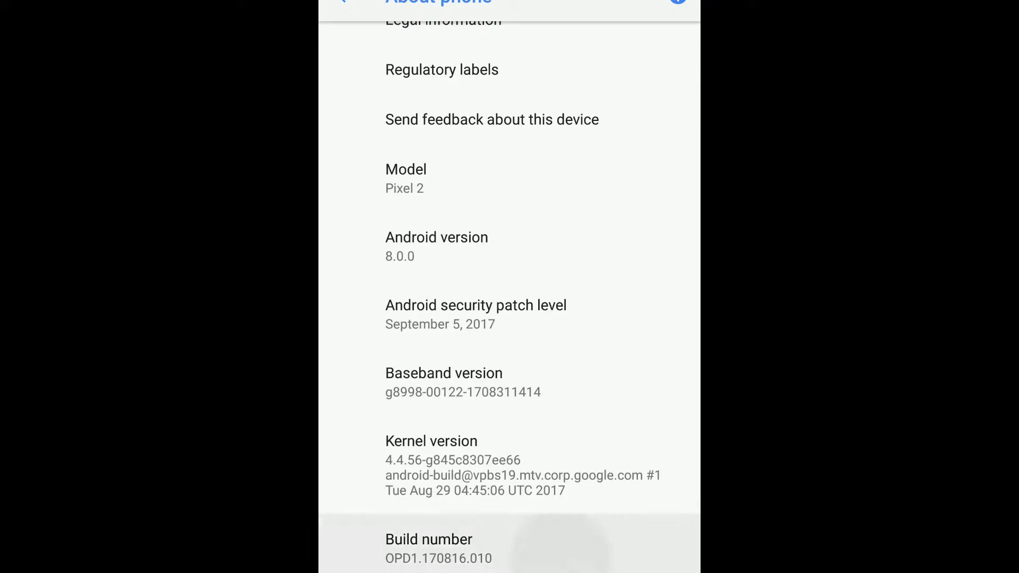
{"action": "left_click", "coordinate": [569, 552]}
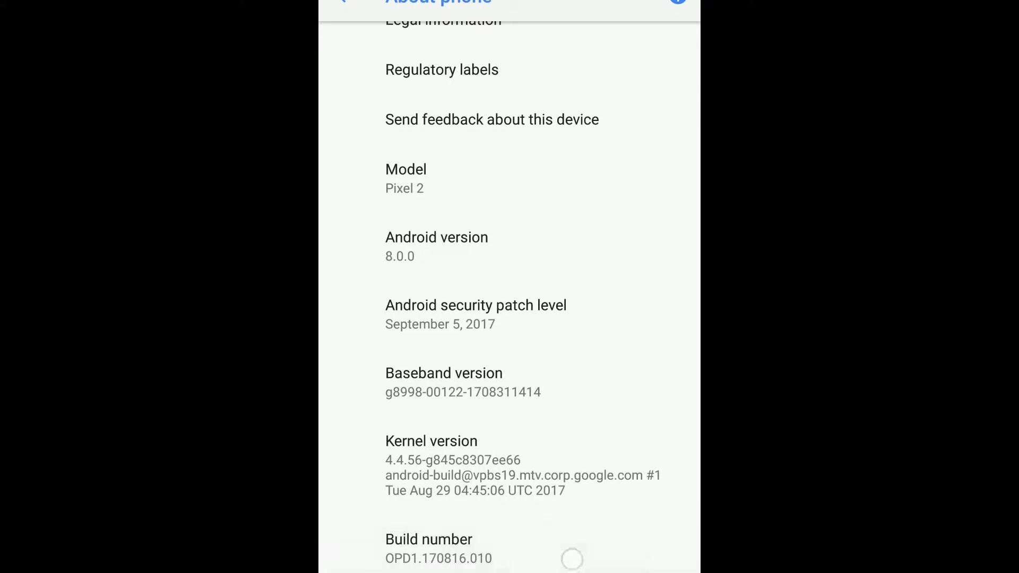
{"action": "left_click", "coordinate": [572, 559]}
{"action": "left_click", "coordinate": [581, 562]}
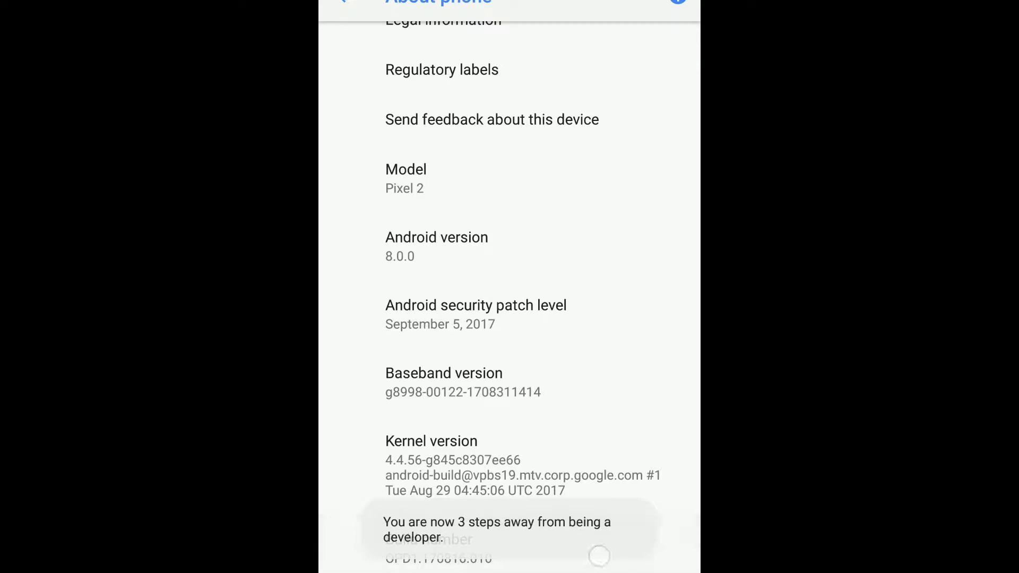
{"action": "left_click", "coordinate": [602, 559]}
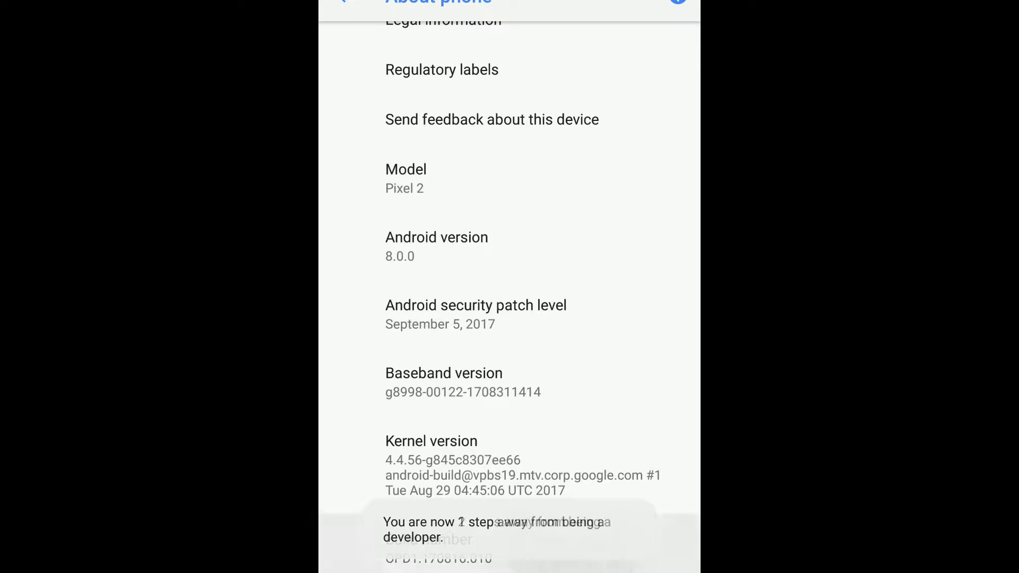
{"action": "left_click", "coordinate": [591, 559]}
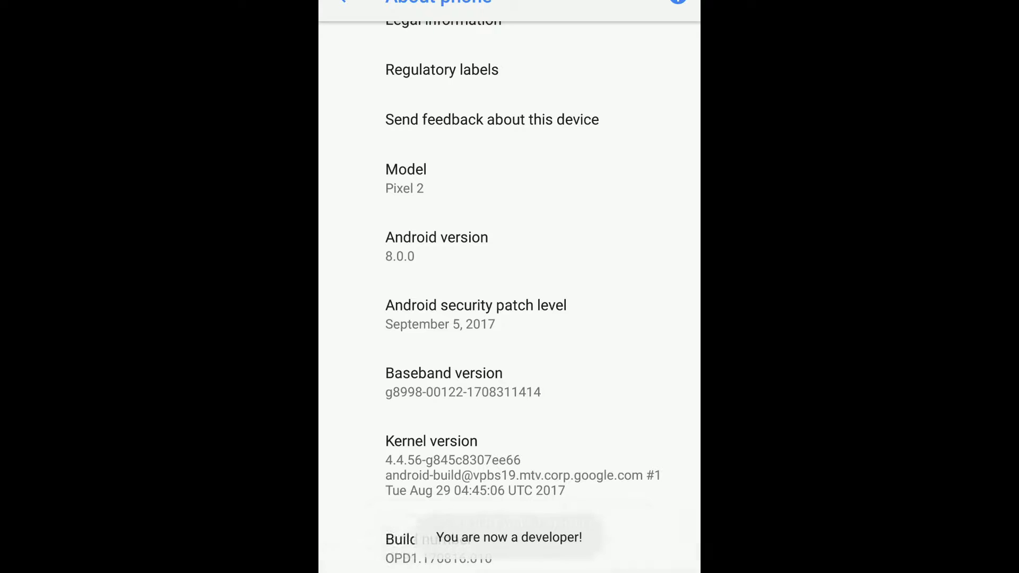
{"action": "key", "text": "Escape"}
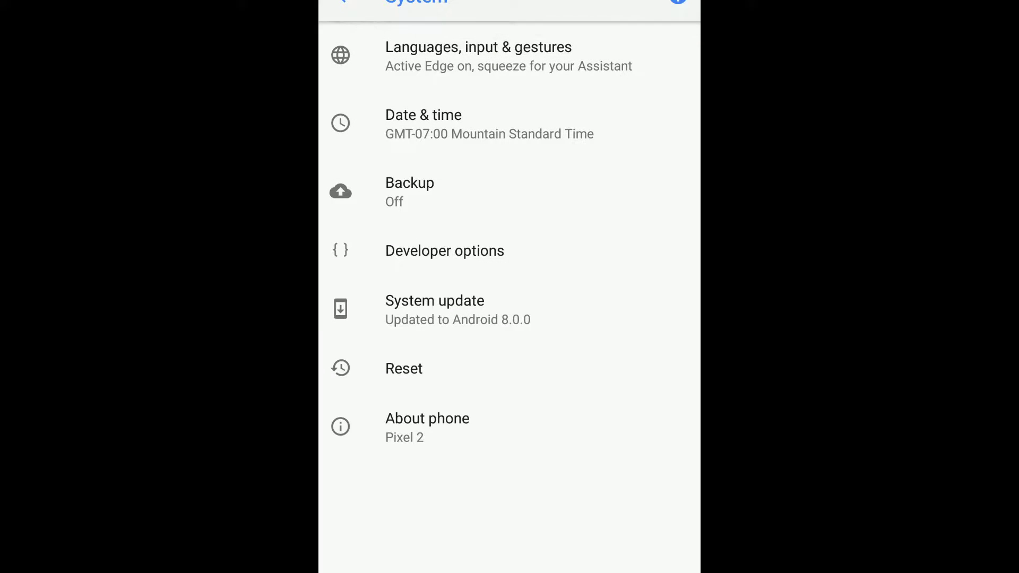
Review the main settings list, the System page with Developer options and the About phone details.
{"action": "key", "text": "Escape"}
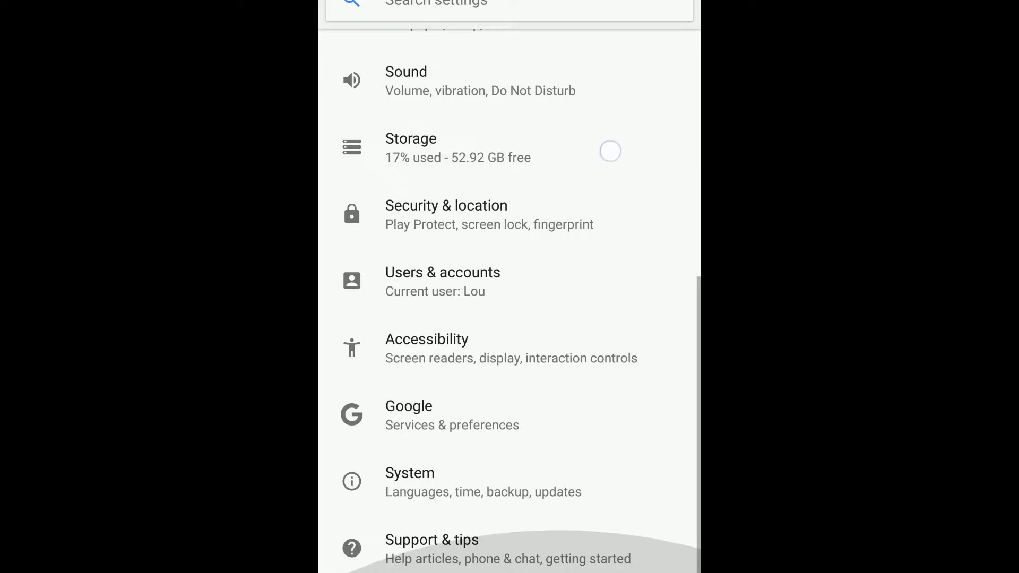
{"action": "left_click_drag", "start_coordinate": [616, 130], "coordinate": [583, 544]}
{"action": "left_click_drag", "start_coordinate": [670, 547], "coordinate": [655, 48]}
{"action": "left_click", "coordinate": [562, 483]}
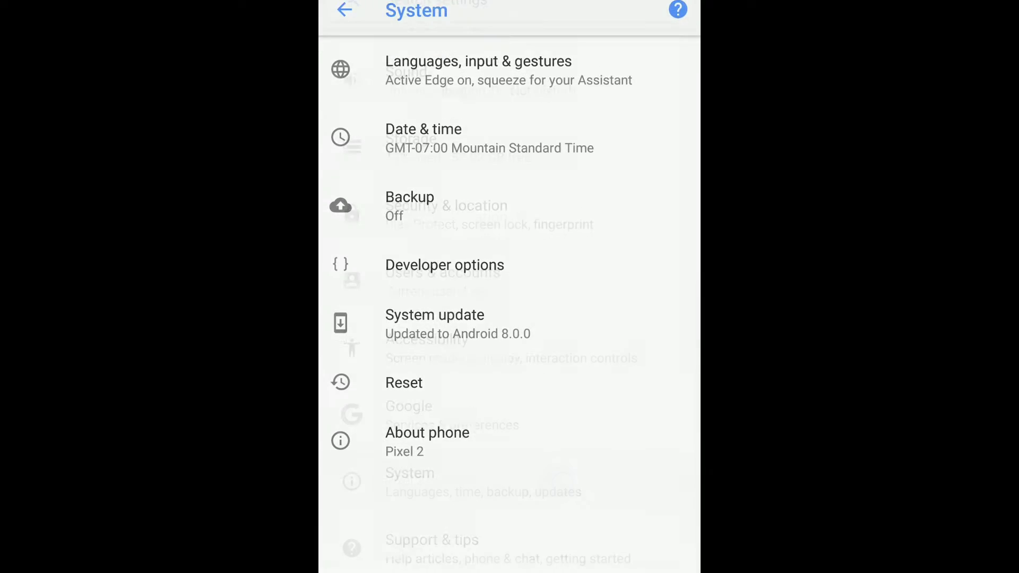
{"action": "left_click_drag", "start_coordinate": [608, 389], "coordinate": [634, 211]}
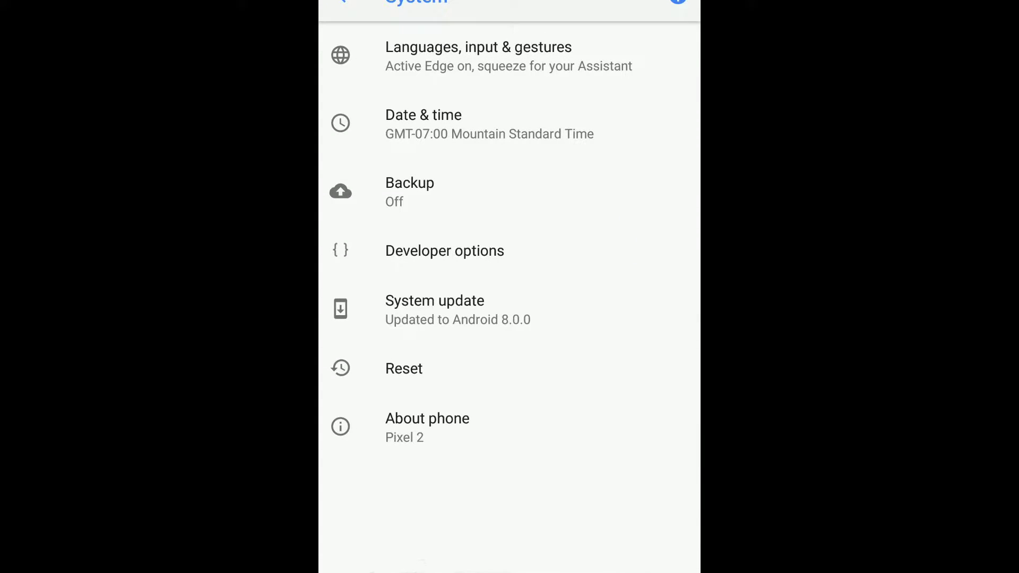
{"action": "left_click", "coordinate": [552, 447]}
{"action": "left_click_drag", "start_coordinate": [605, 430], "coordinate": [625, 210]}
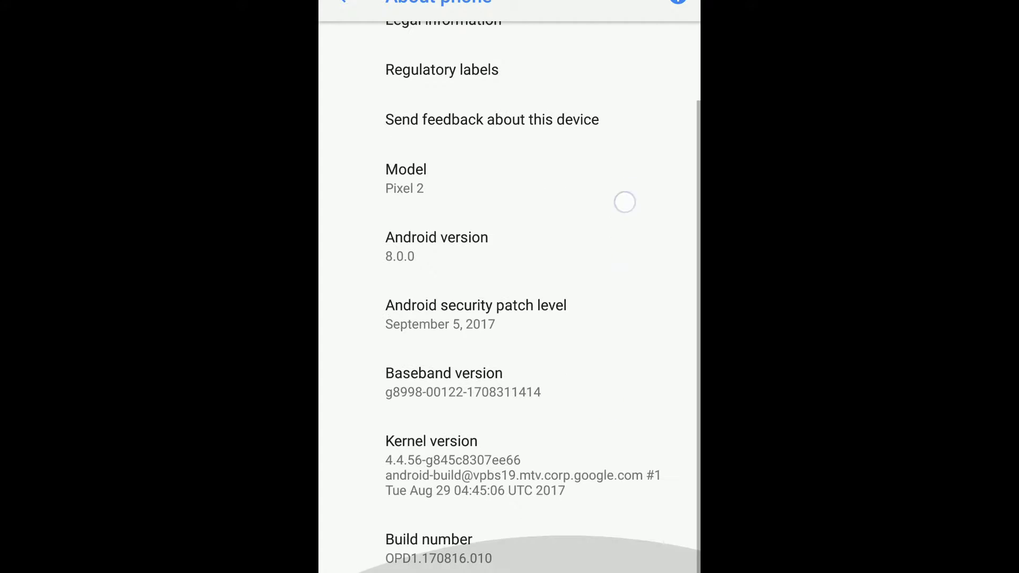
{"action": "left_click_drag", "start_coordinate": [641, 68], "coordinate": [587, 325]}
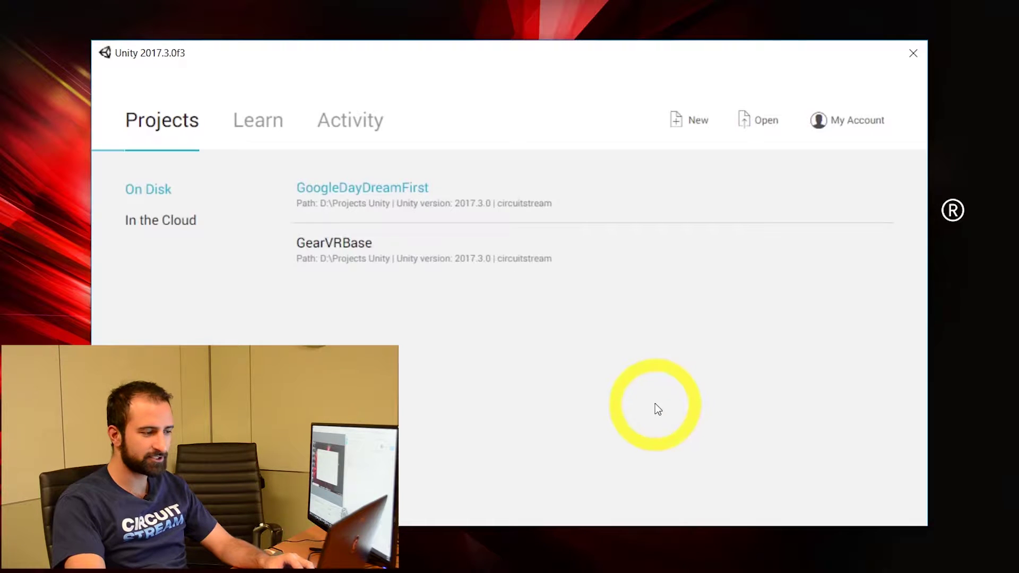
Switch to Unity and create a new 3D project named GoogleDaydream in D:\Projects Unity.
{"action": "left_click", "coordinate": [698, 127]}
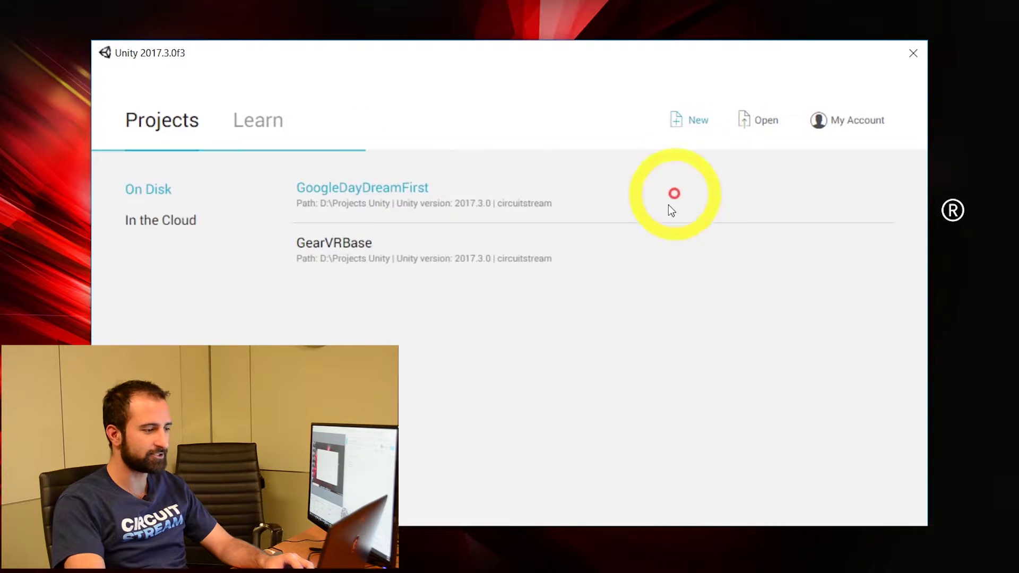
{"action": "left_click_drag", "start_coordinate": [416, 236], "coordinate": [168, 241]}
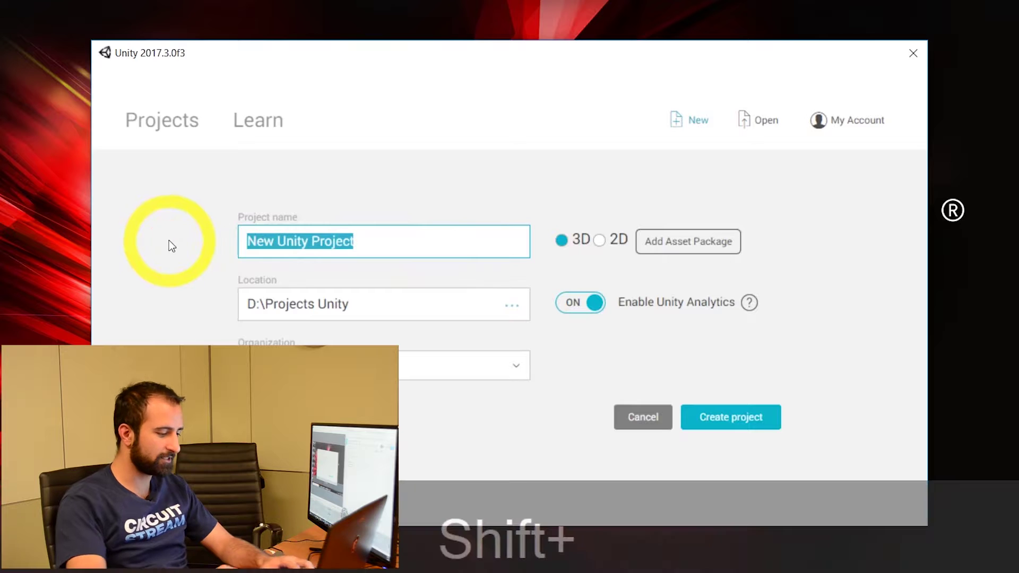
{"action": "type", "text": "GoogleDaydream"}
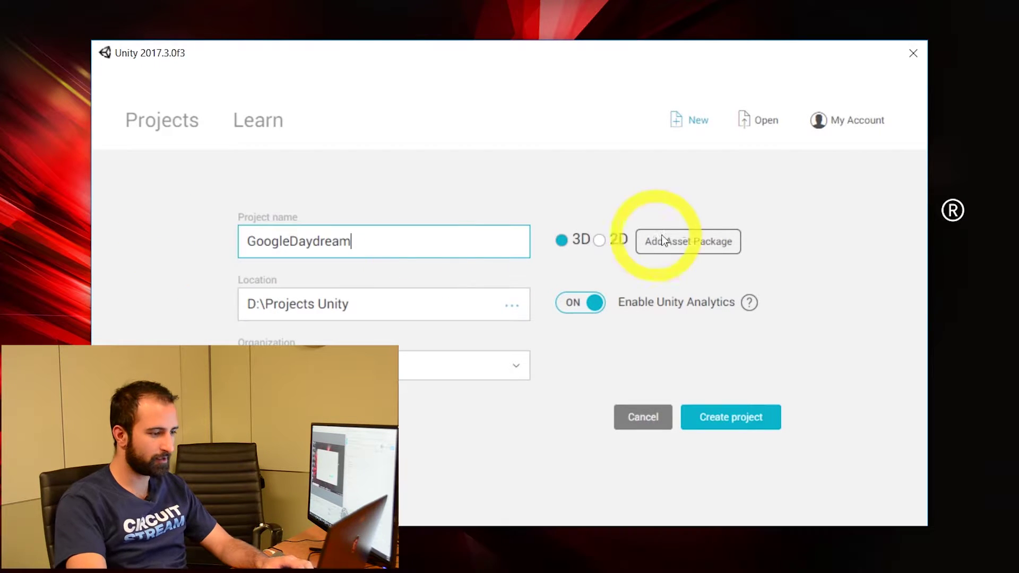
{"action": "left_click", "coordinate": [702, 423]}
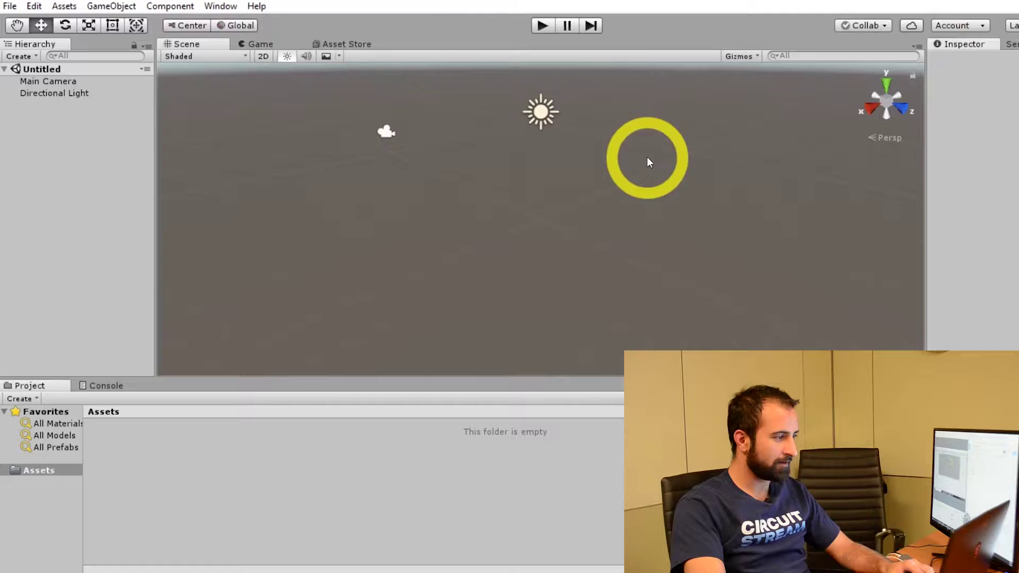
Switch the project's build platform to Android in the build settings.
{"action": "left_click", "coordinate": [11, 7]}
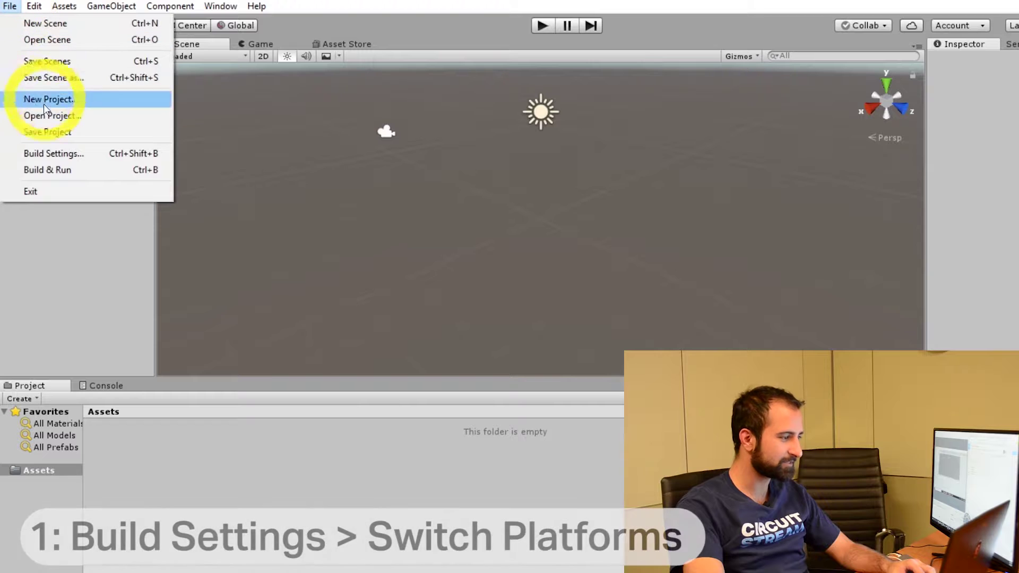
{"action": "left_click", "coordinate": [55, 155]}
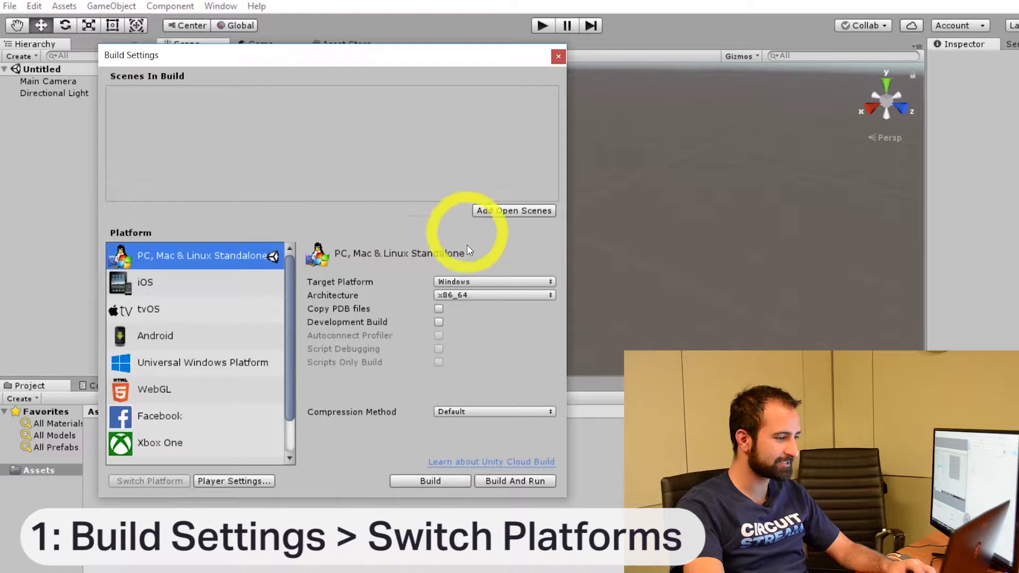
{"action": "left_click", "coordinate": [172, 338]}
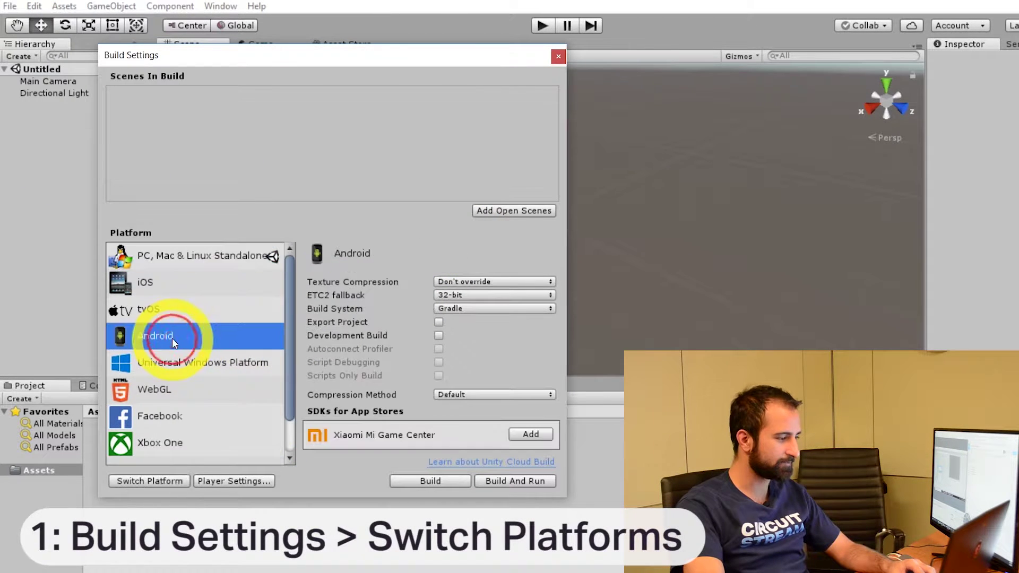
{"action": "left_click", "coordinate": [161, 483]}
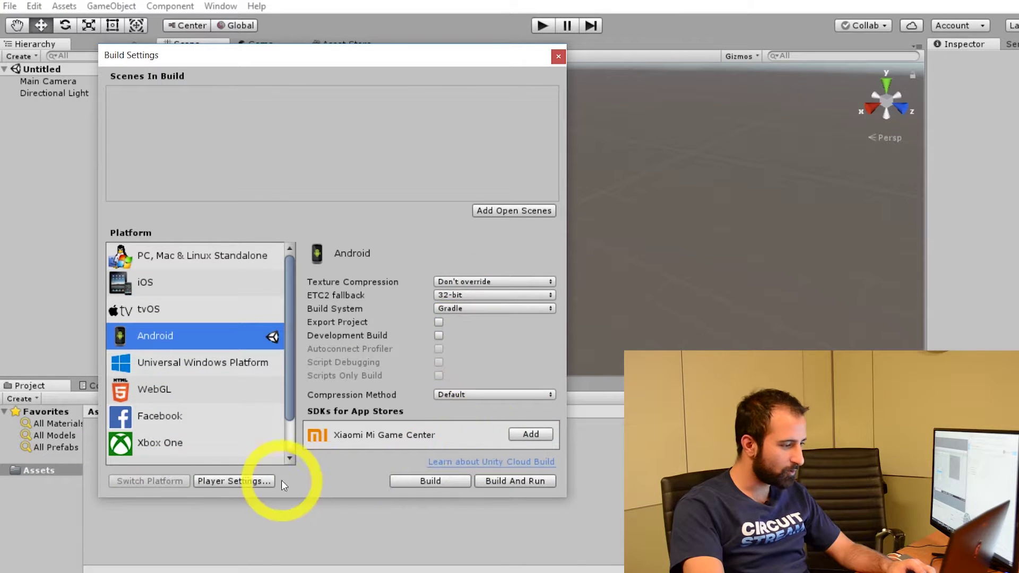
Enable Virtual Reality Supported in the Android player's XR settings and add Daydream to the Virtual Reality SDKs.
{"action": "left_click", "coordinate": [250, 482]}
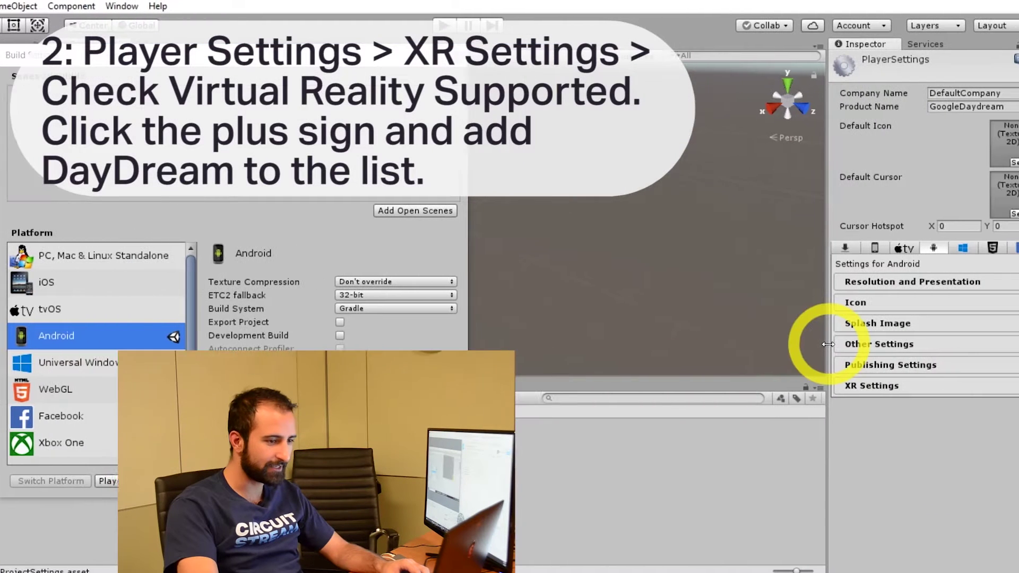
{"action": "left_click", "coordinate": [858, 387]}
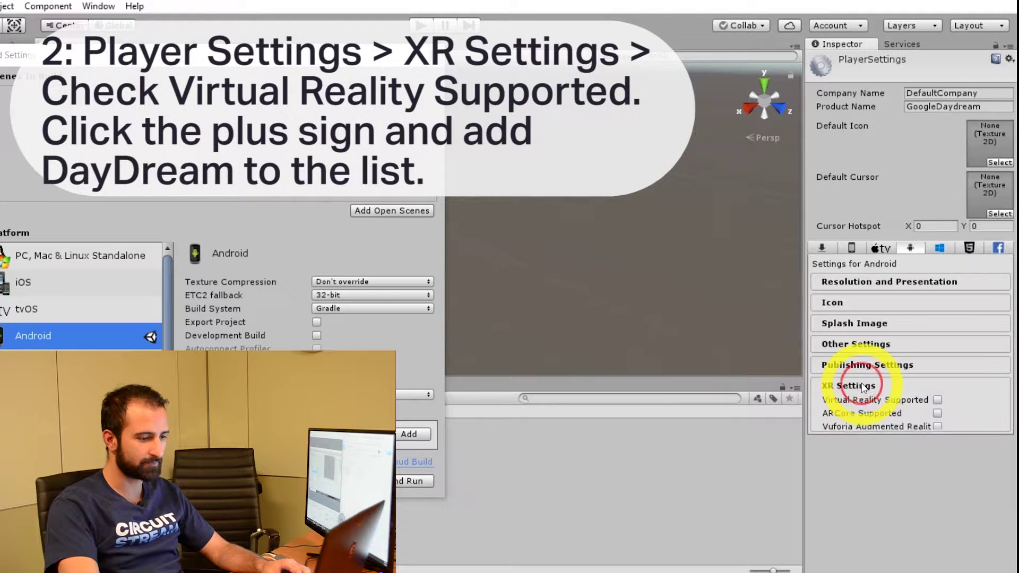
{"action": "left_click", "coordinate": [937, 401]}
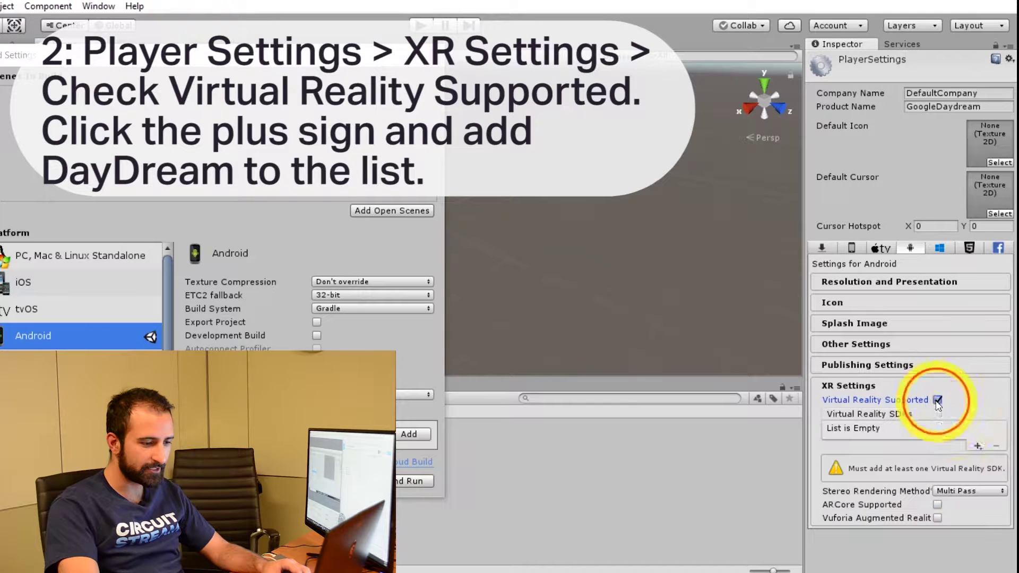
{"action": "left_click", "coordinate": [977, 446]}
{"action": "left_click", "coordinate": [947, 472]}
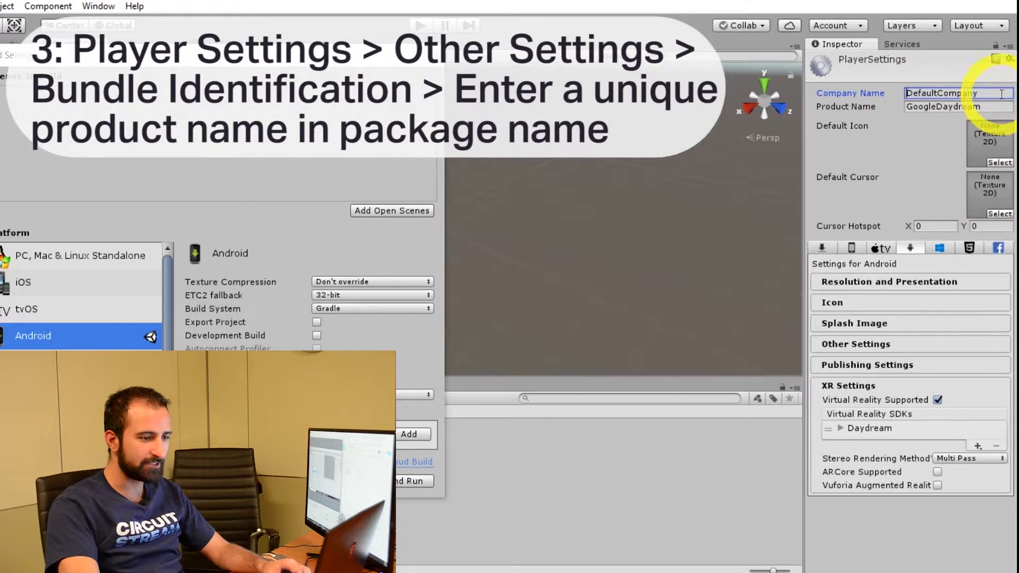
Set the company name to CircuitStream and copy the product name GoogleDaydream.
{"action": "left_click", "coordinate": [887, 98]}
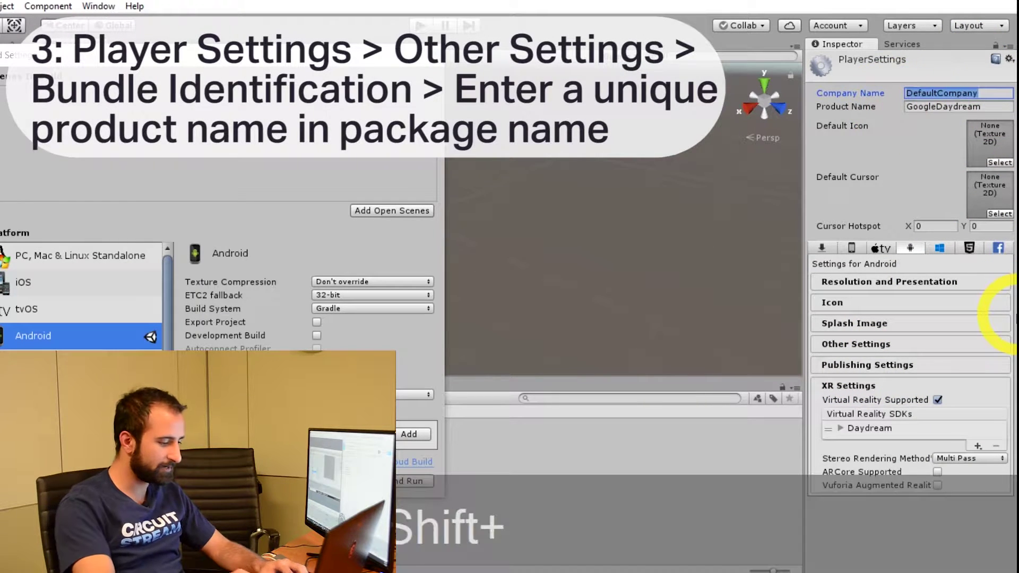
{"action": "type", "text": "CircuitStream"}
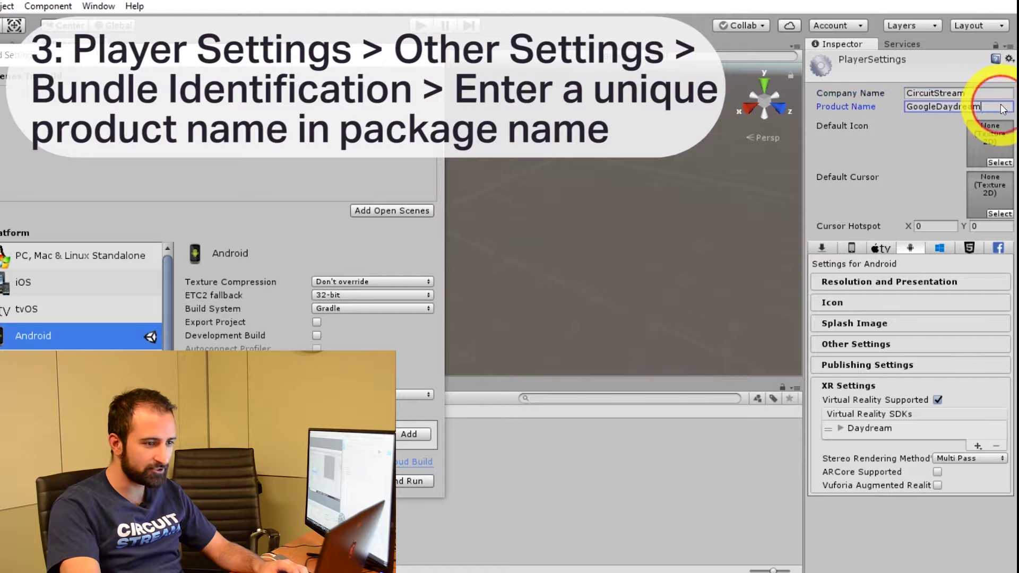
{"action": "key", "text": "ctrl+c"}
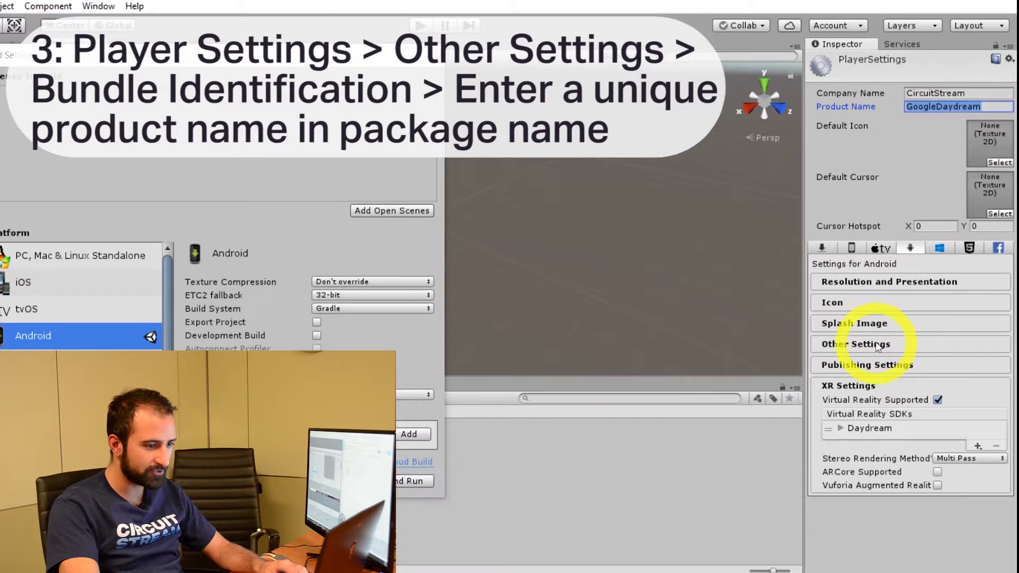
Replace the company part of the Android package name with CircuitStream in the player's identification settings.
{"action": "left_click", "coordinate": [876, 344]}
{"action": "scroll", "coordinate": [902, 318], "scroll_direction": "down", "scroll_amount": 5}
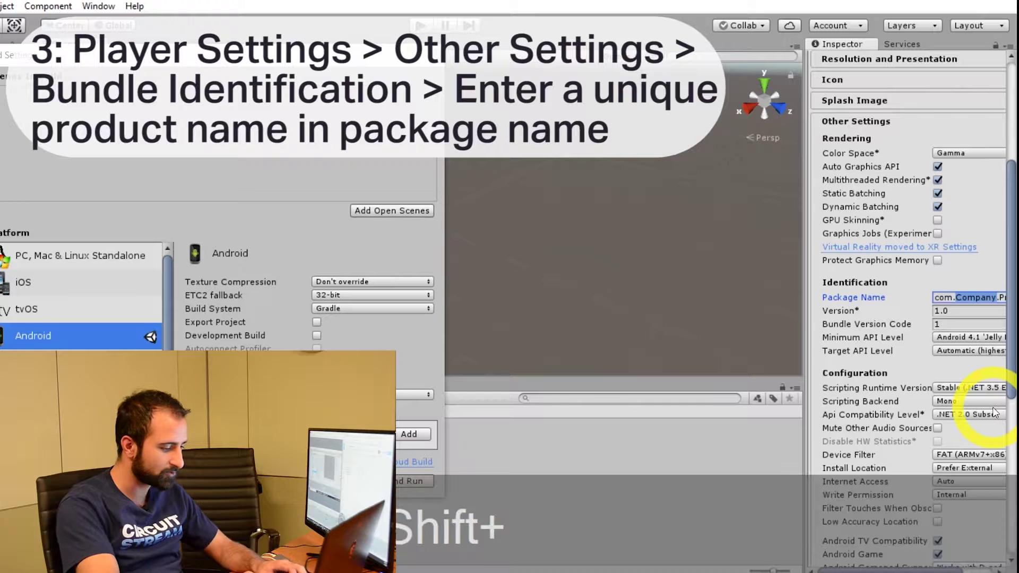
{"action": "type", "text": "ircuit"}
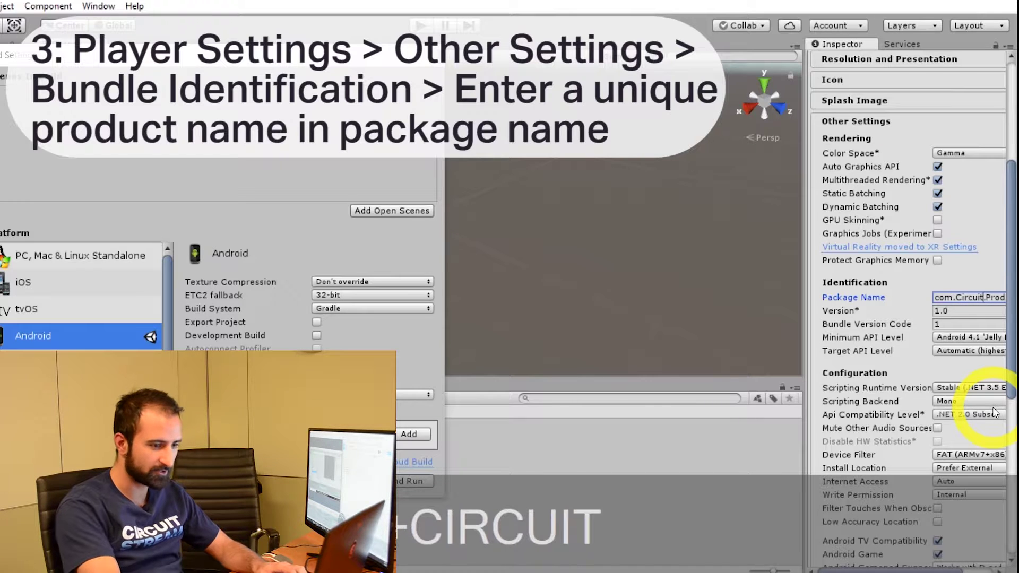
{"action": "type", "text": "Stre"}
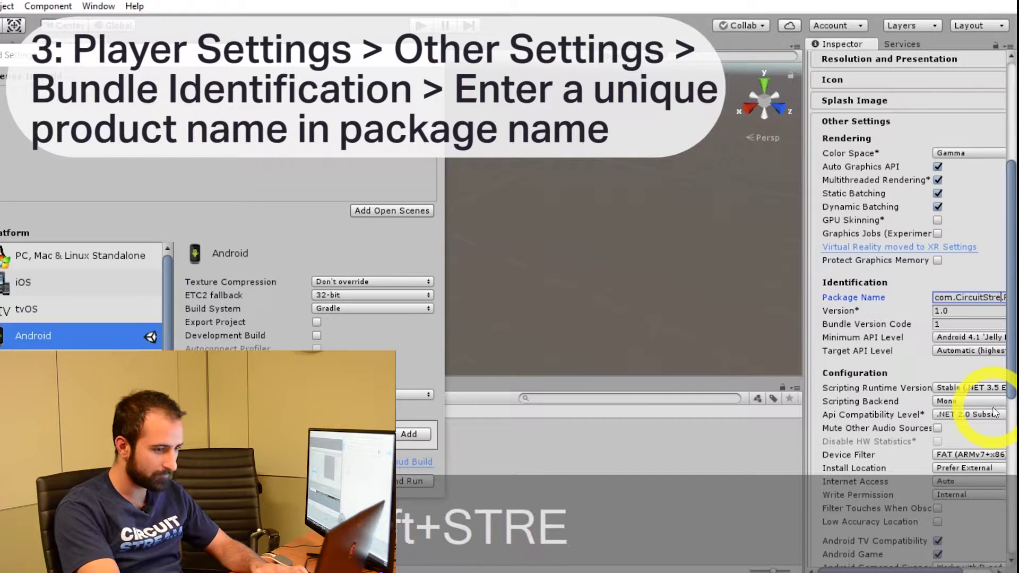
{"action": "type", "text": "am"}
Replace the product part of the package name with the copied product name GoogleDaydream.
{"action": "key", "text": "Right"}
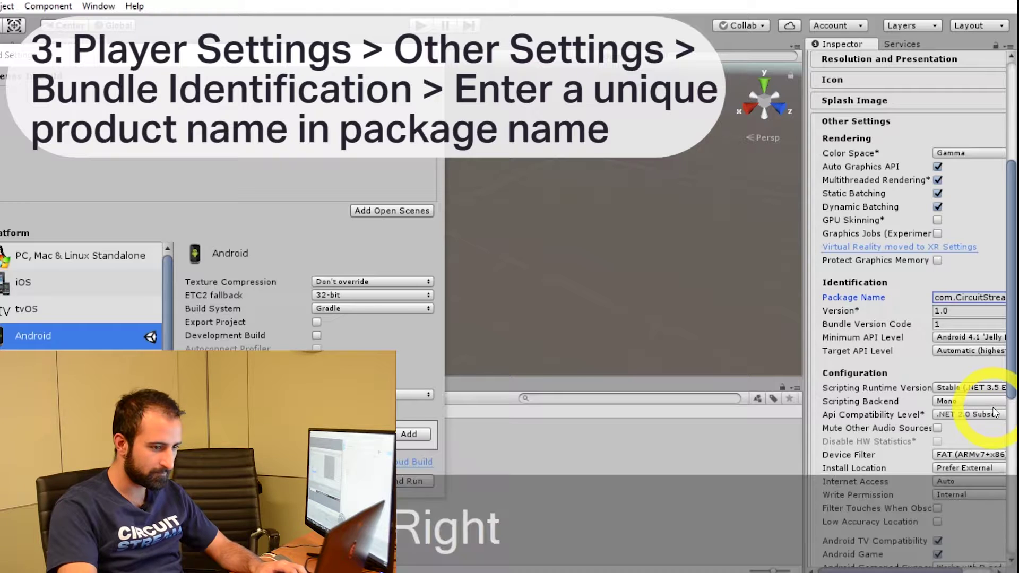
{"action": "key", "text": "shift+Right"}
{"action": "key", "text": "shift+Right"}
{"action": "key", "text": "shift+Right"}
{"action": "key", "text": "shift+Right"}
{"action": "key", "text": "shift+Right"}
{"action": "key", "text": "shift+Right"}
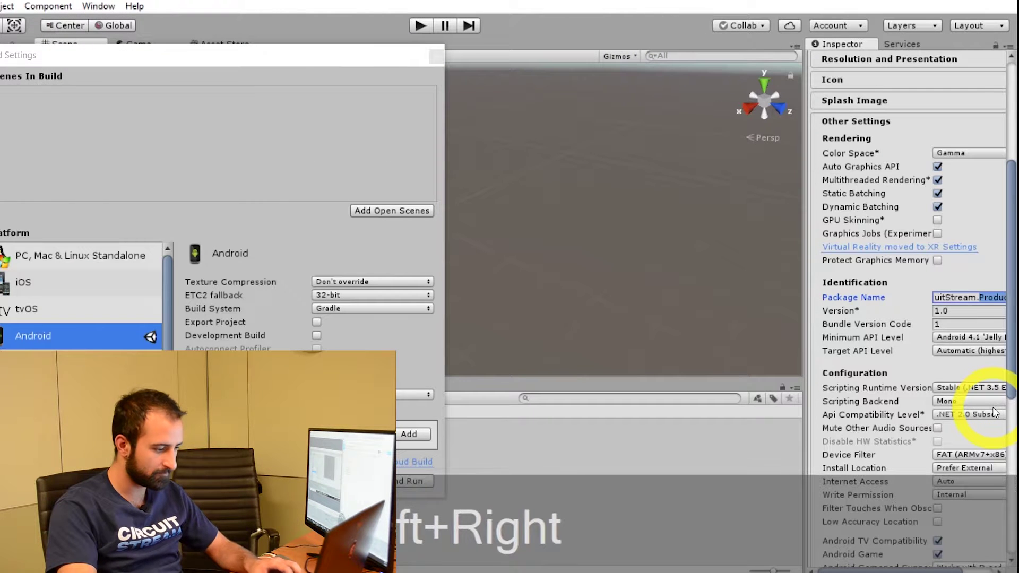
{"action": "key", "text": "shift+Right"}
{"action": "key", "text": "shift+Right"}
{"action": "key", "text": "shift+Right"}
{"action": "key", "text": "shift+Right"}
{"action": "key", "text": "shift+Right"}
{"action": "key", "text": "ctrl+v"}
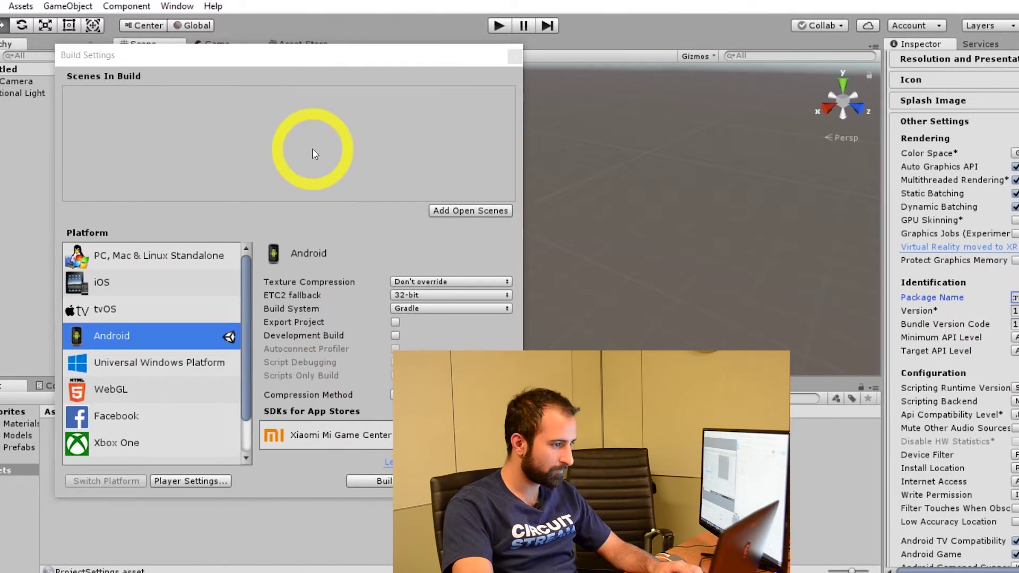
Close the build settings and set the Unity Remote device to Any Android Device in the project's editor settings.
{"action": "left_click", "coordinate": [514, 56]}
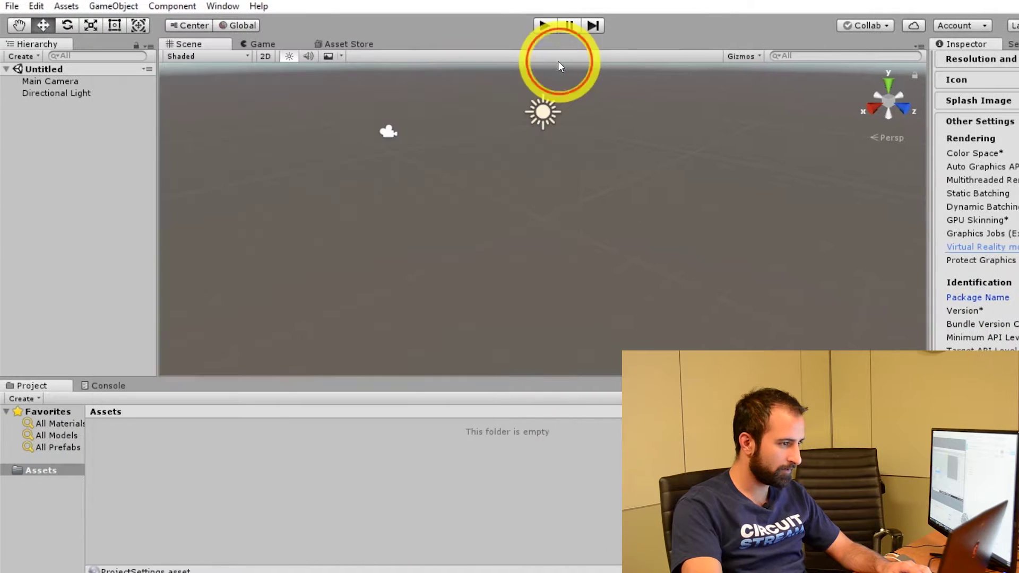
{"action": "left_click", "coordinate": [36, 6]}
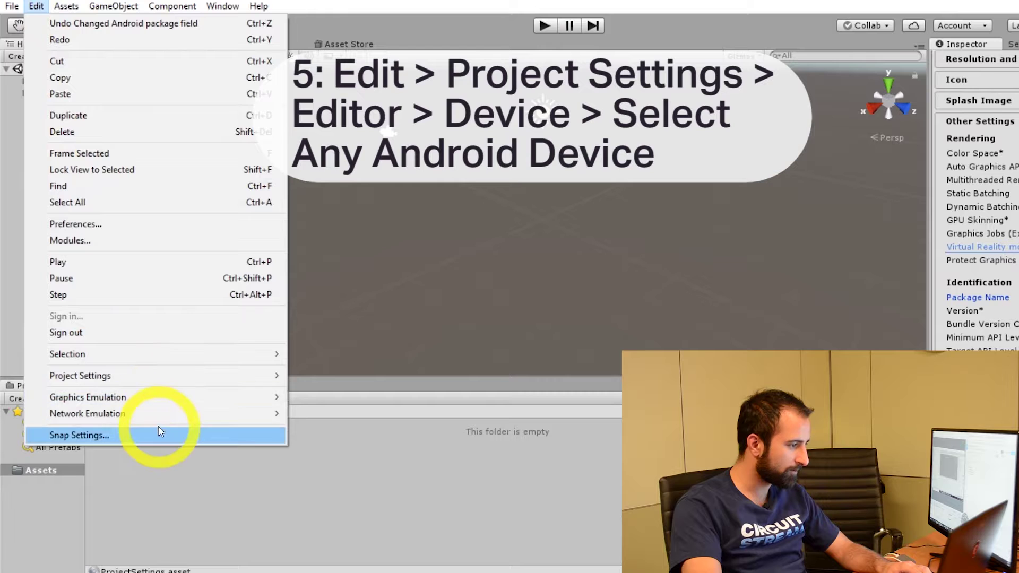
{"action": "left_click", "coordinate": [254, 379]}
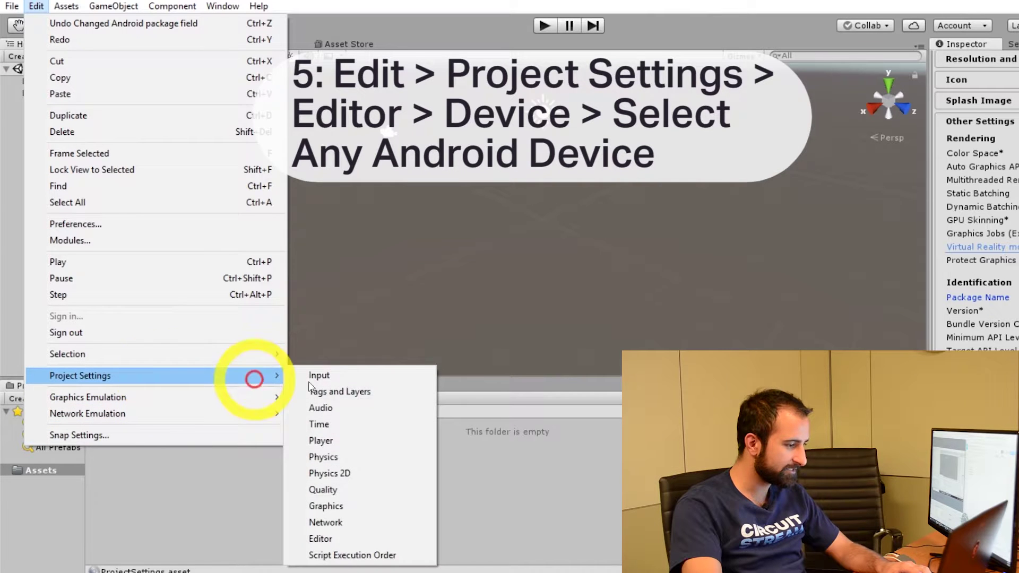
{"action": "left_click", "coordinate": [338, 538]}
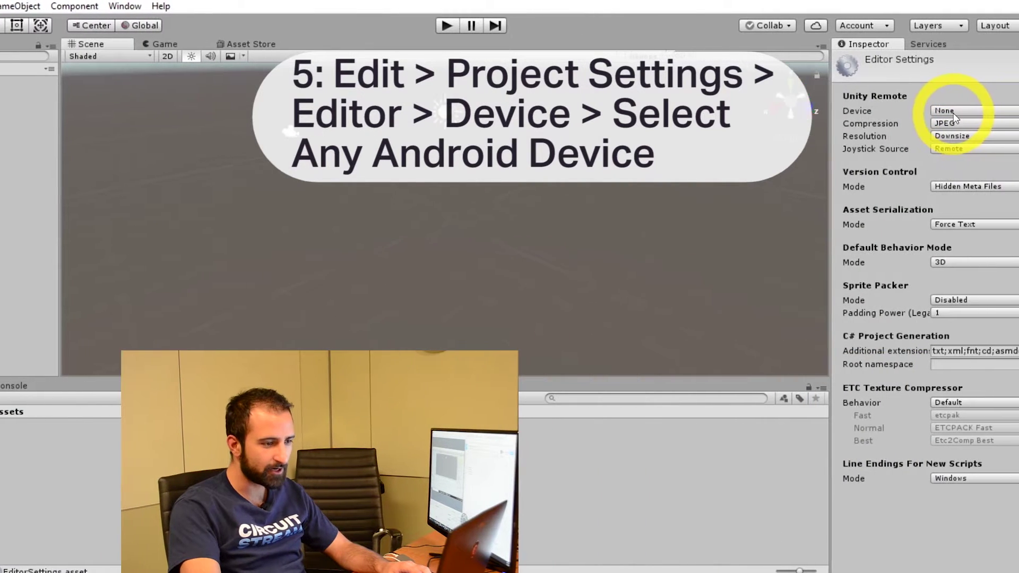
{"action": "left_click", "coordinate": [973, 113]}
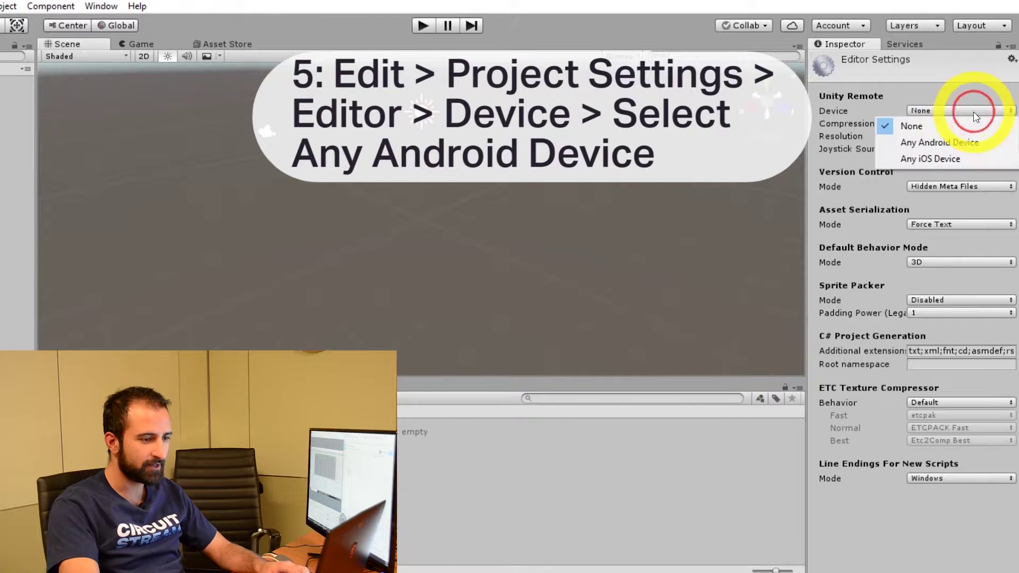
{"action": "left_click", "coordinate": [1002, 147]}
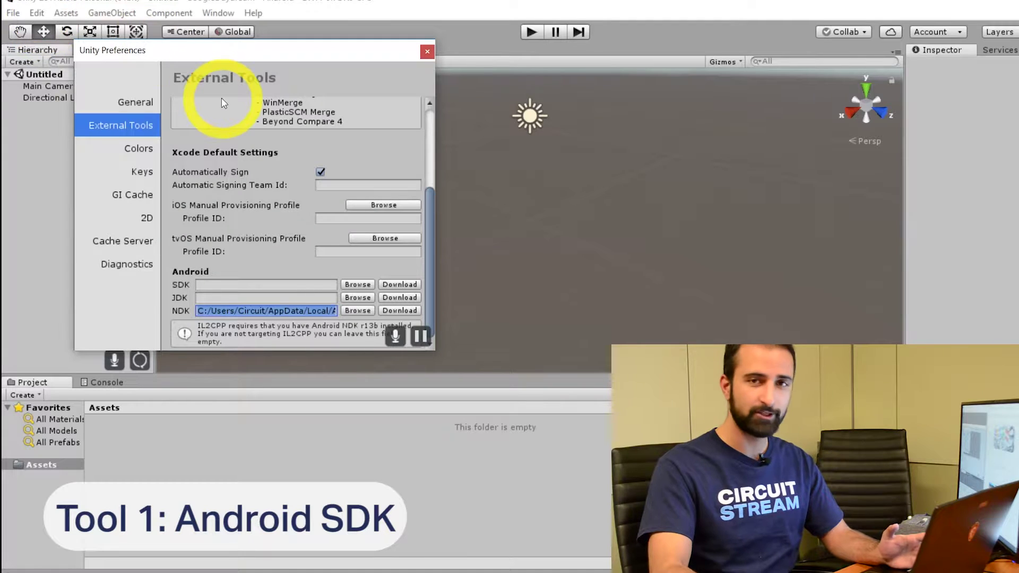
Clear the Android NDK path in the External Tools preferences.
{"action": "left_click", "coordinate": [145, 111]}
{"action": "left_click", "coordinate": [145, 130]}
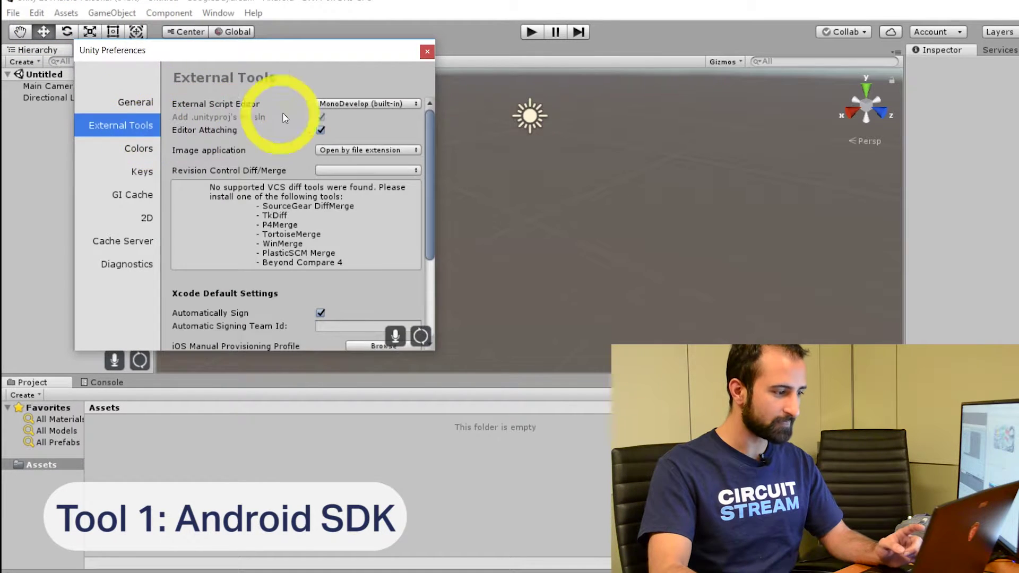
{"action": "left_click_drag", "start_coordinate": [430, 135], "coordinate": [430, 247]}
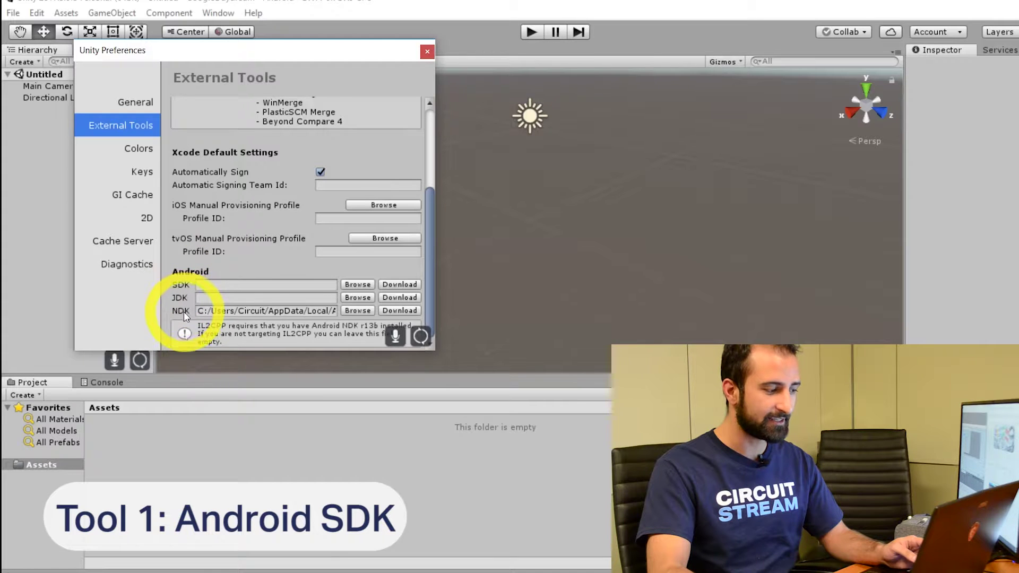
{"action": "key", "text": "BackSpace"}
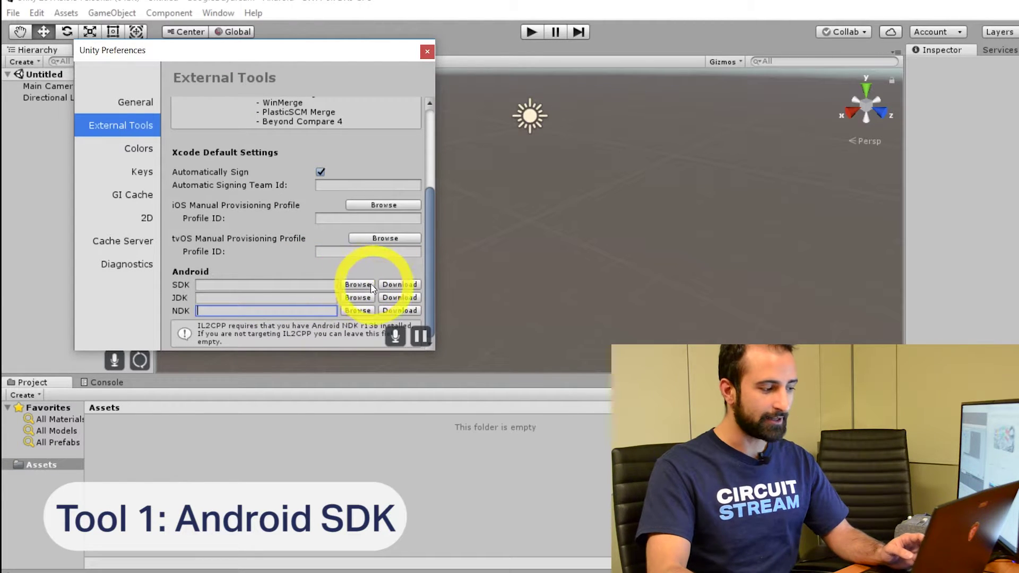
Open the Android SDK download page from the External Tools preferences and check the downloaded installers in The Big Three folder.
{"action": "left_click", "coordinate": [399, 285]}
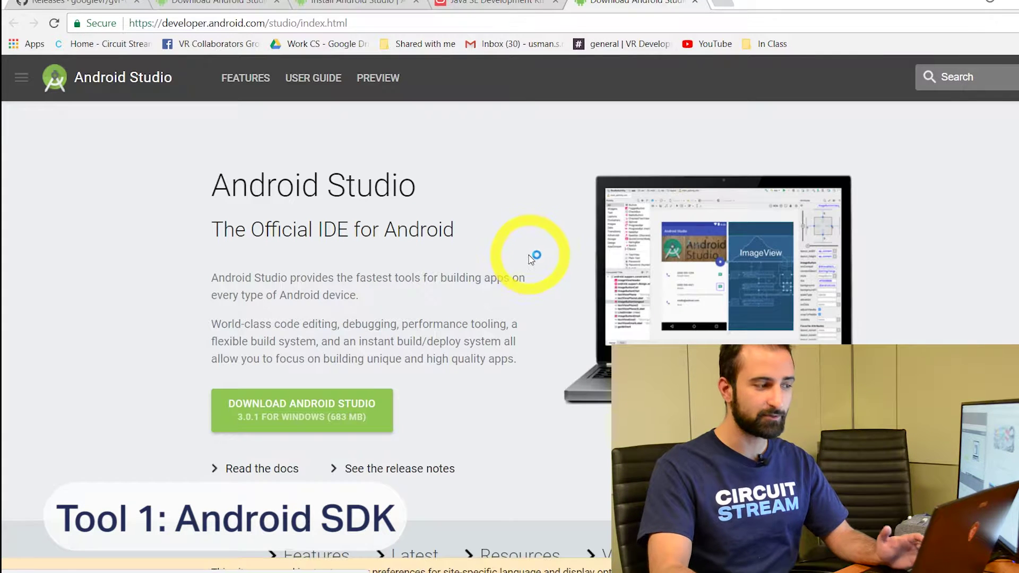
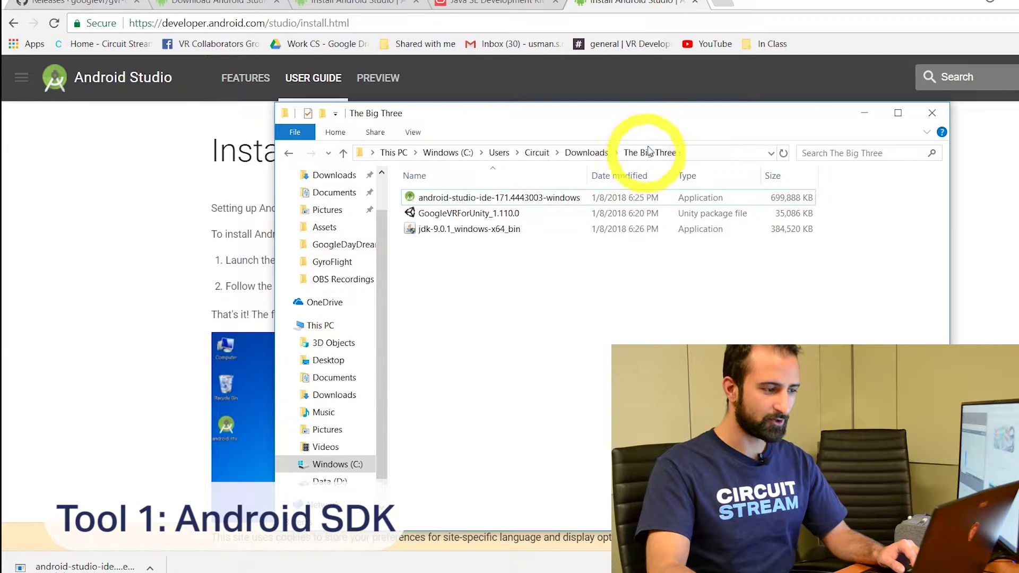
{"action": "left_click_drag", "start_coordinate": [667, 111], "coordinate": [617, 115]}
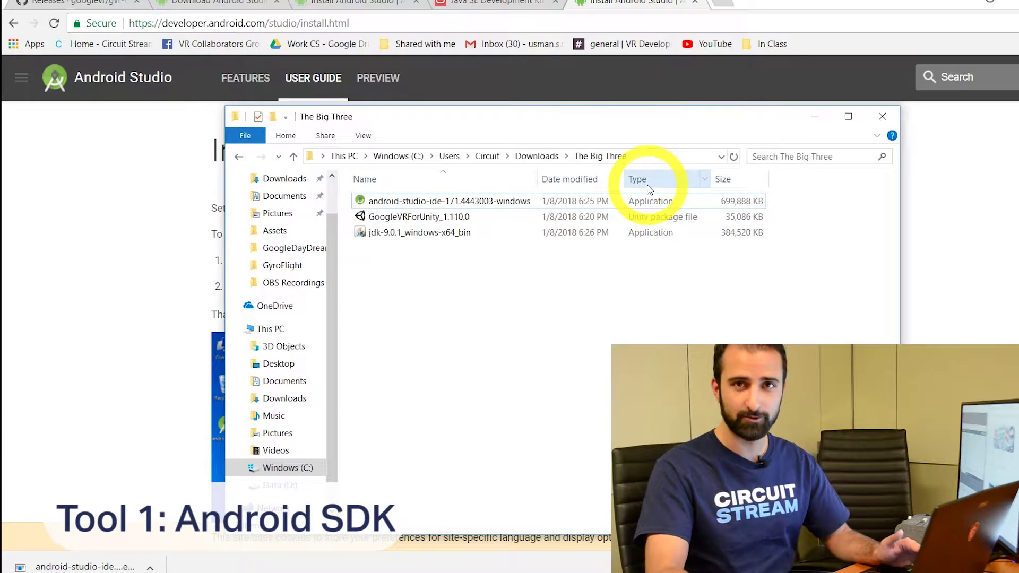
{"action": "left_click", "coordinate": [166, 289]}
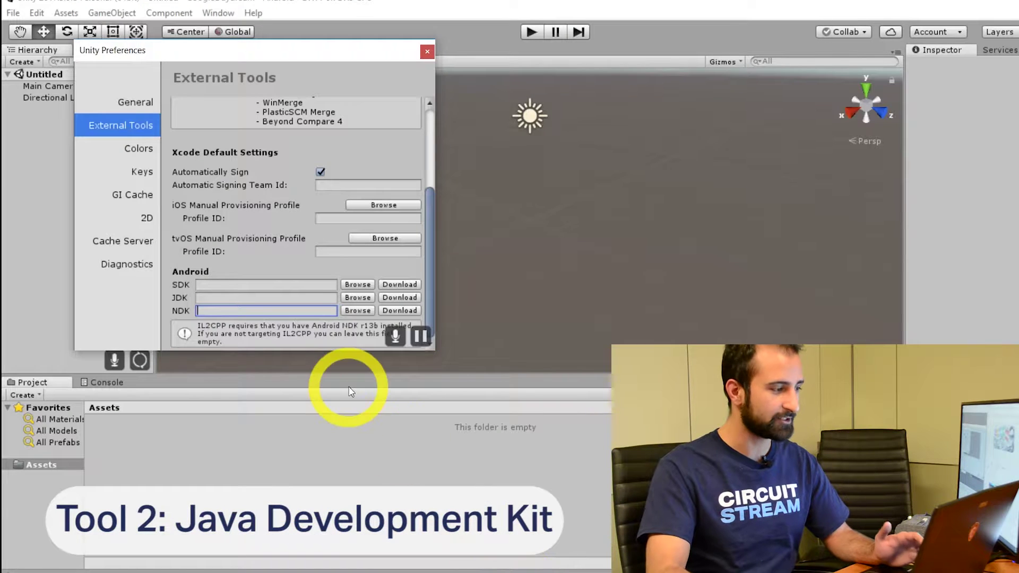
Return to the External Tools preferences in Unity and open the download page for the Android JDK.
{"action": "left_click_drag", "start_coordinate": [260, 55], "coordinate": [295, 45]}
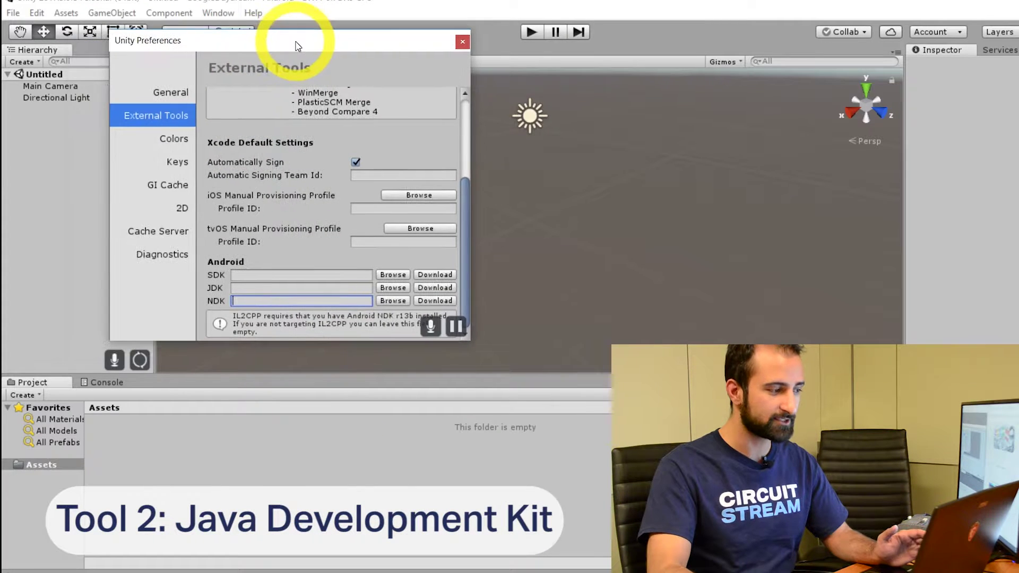
{"action": "left_click", "coordinate": [36, 14]}
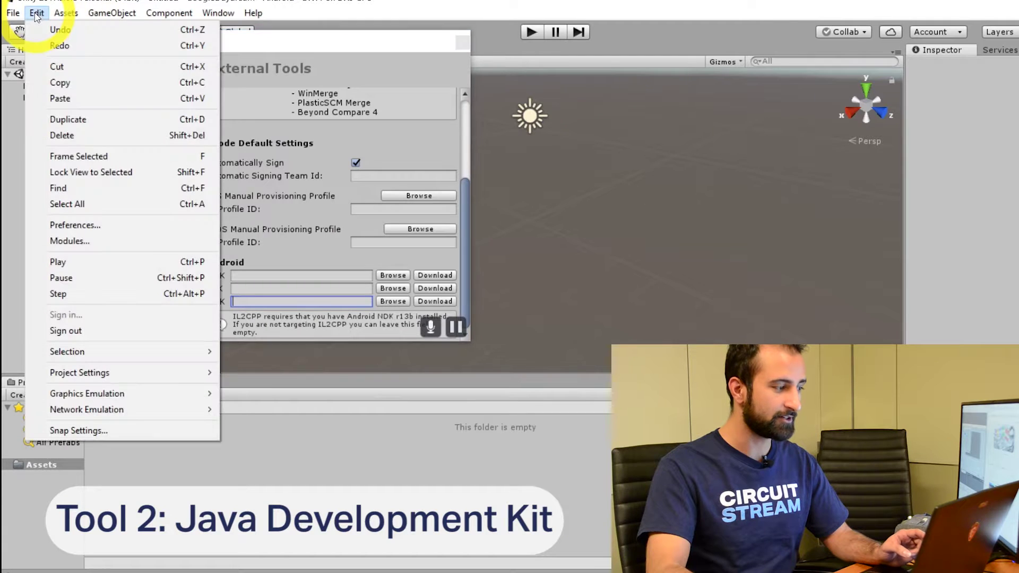
{"action": "left_click", "coordinate": [75, 225]}
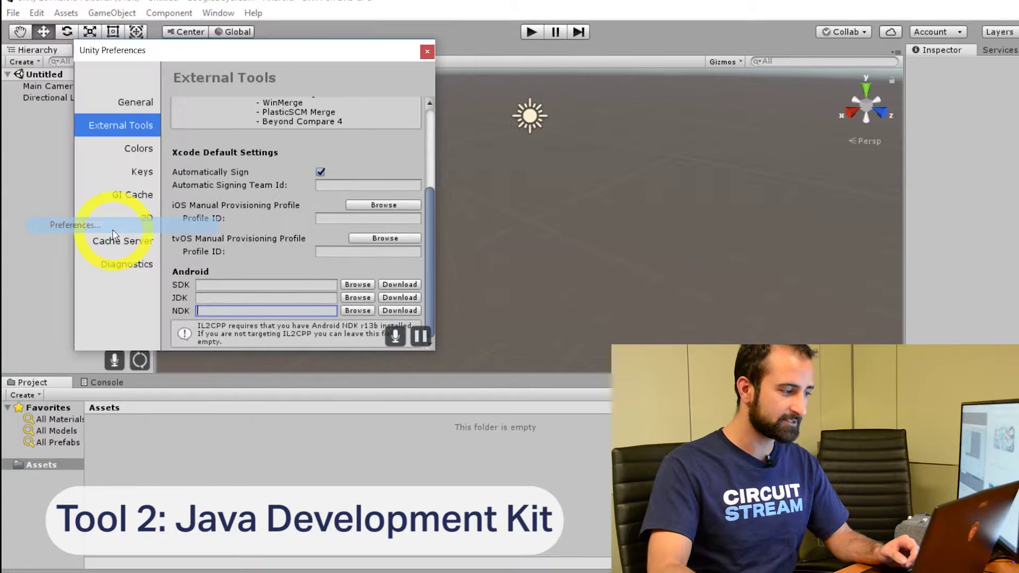
{"action": "left_click", "coordinate": [148, 126]}
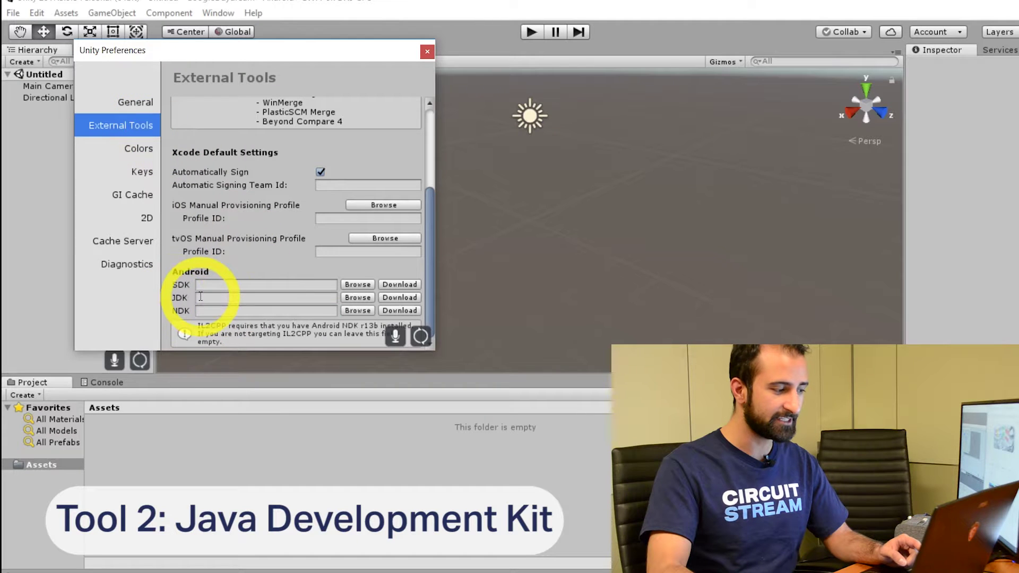
{"action": "left_click", "coordinate": [399, 298]}
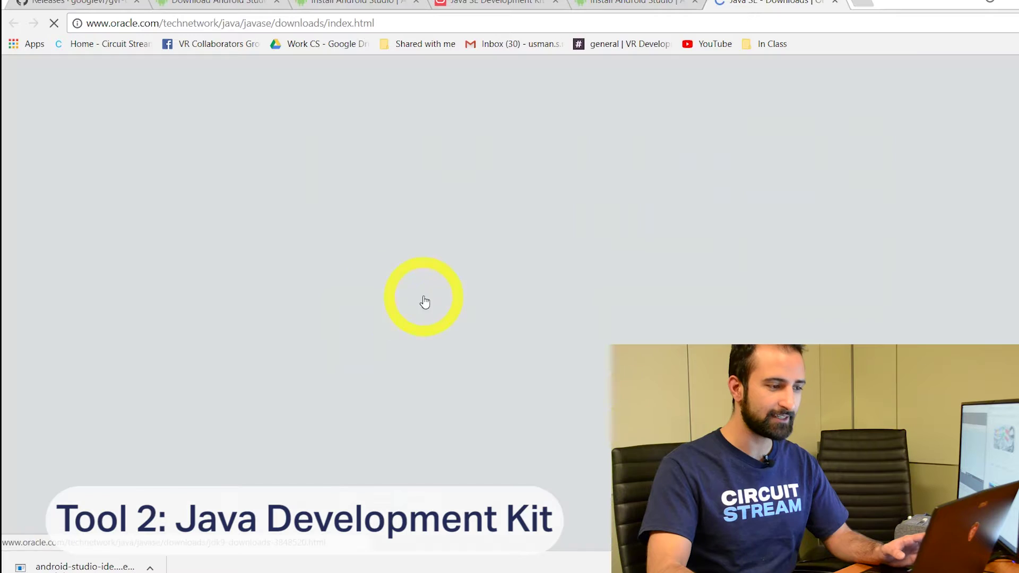
Go to the Java SE 9.0.1 JDK downloads and accept the Oracle license agreement.
{"action": "scroll", "coordinate": [201, 181], "scroll_direction": "down", "scroll_amount": 4}
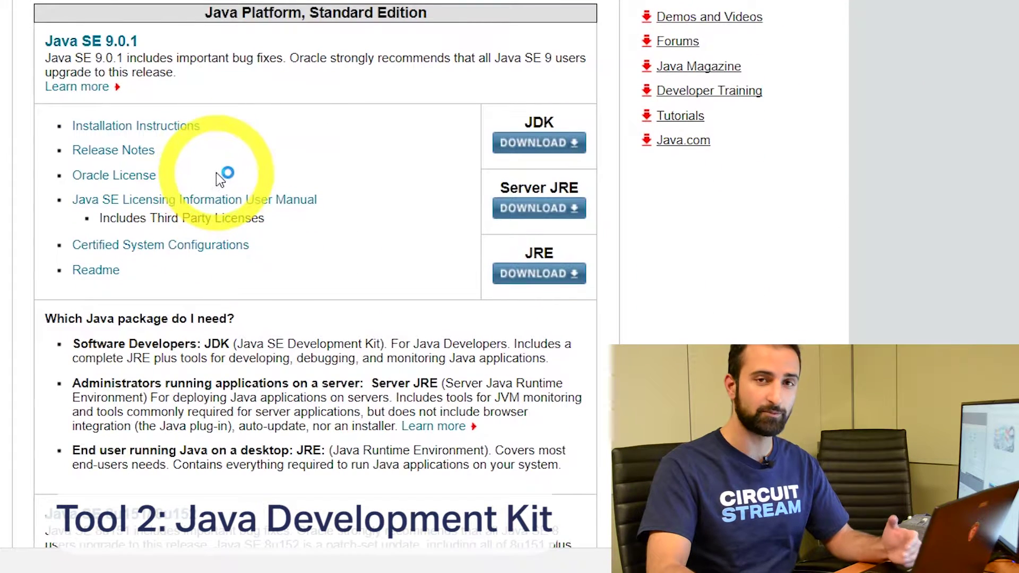
{"action": "scroll", "coordinate": [364, 196], "scroll_direction": "up", "scroll_amount": 4}
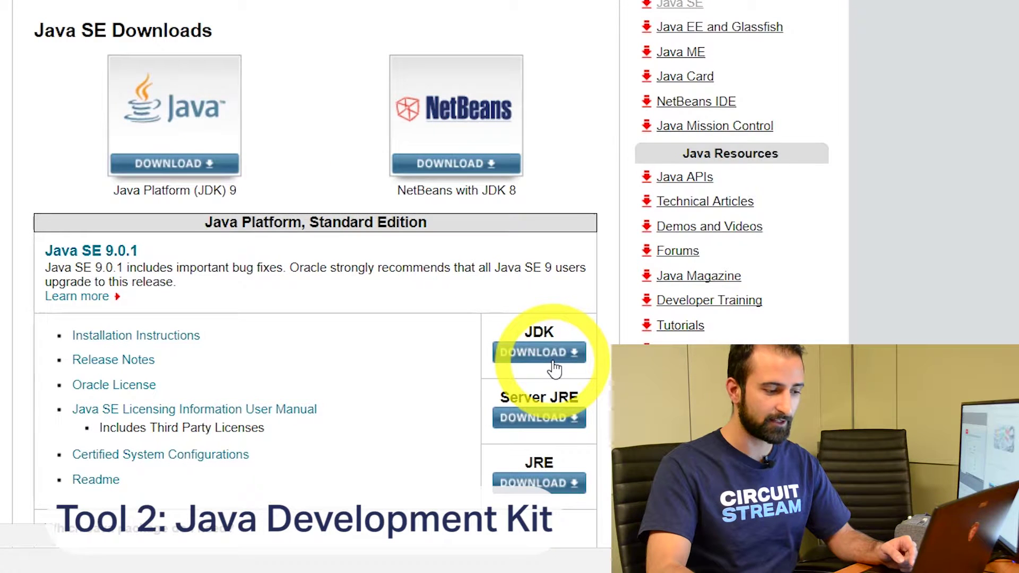
{"action": "left_click", "coordinate": [555, 352]}
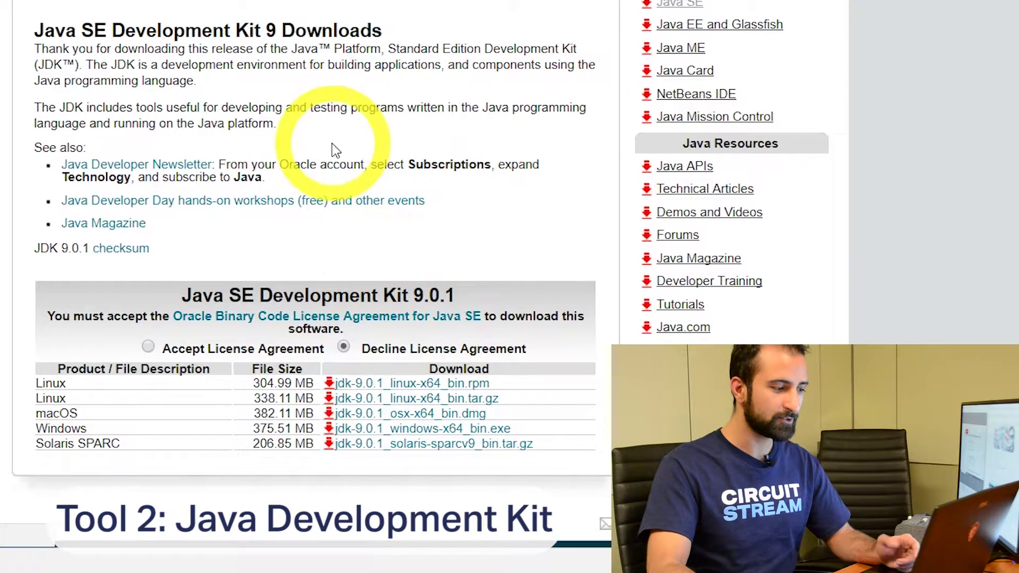
{"action": "scroll", "coordinate": [372, 201], "scroll_direction": "down", "scroll_amount": 4}
{"action": "scroll", "coordinate": [408, 266], "scroll_direction": "up", "scroll_amount": 4}
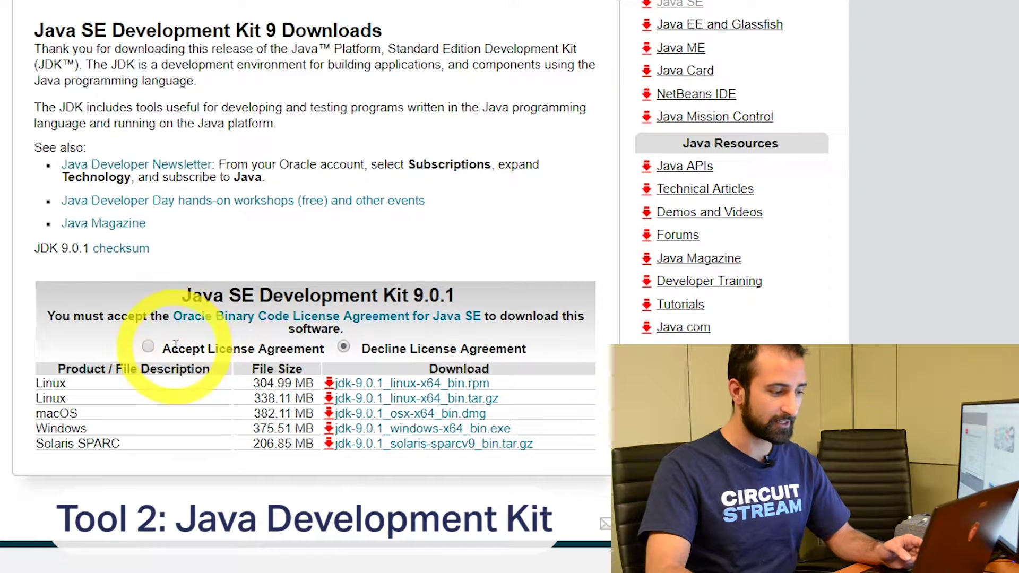
{"action": "left_click", "coordinate": [148, 347]}
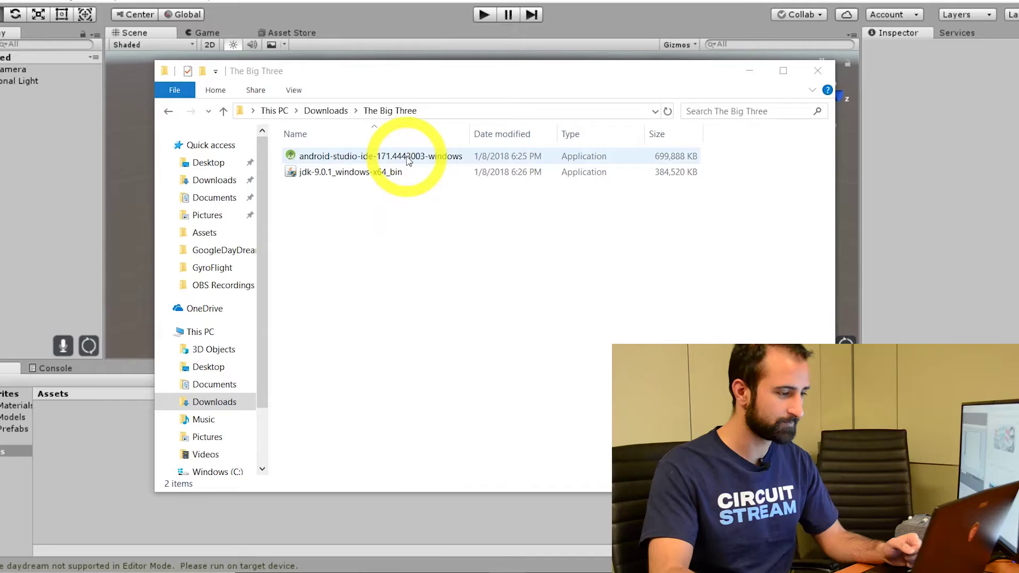
Launch the android-studio-ide-171.4443003-windows installer and choose both the Android Studio and Android Virtual Device components.
{"action": "double_click", "coordinate": [409, 155]}
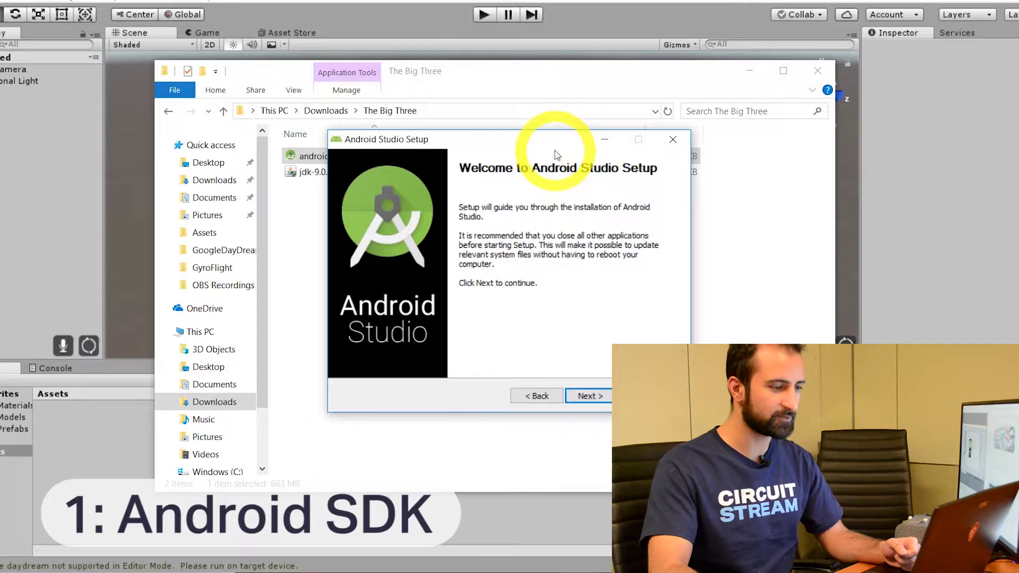
{"action": "left_click", "coordinate": [587, 397]}
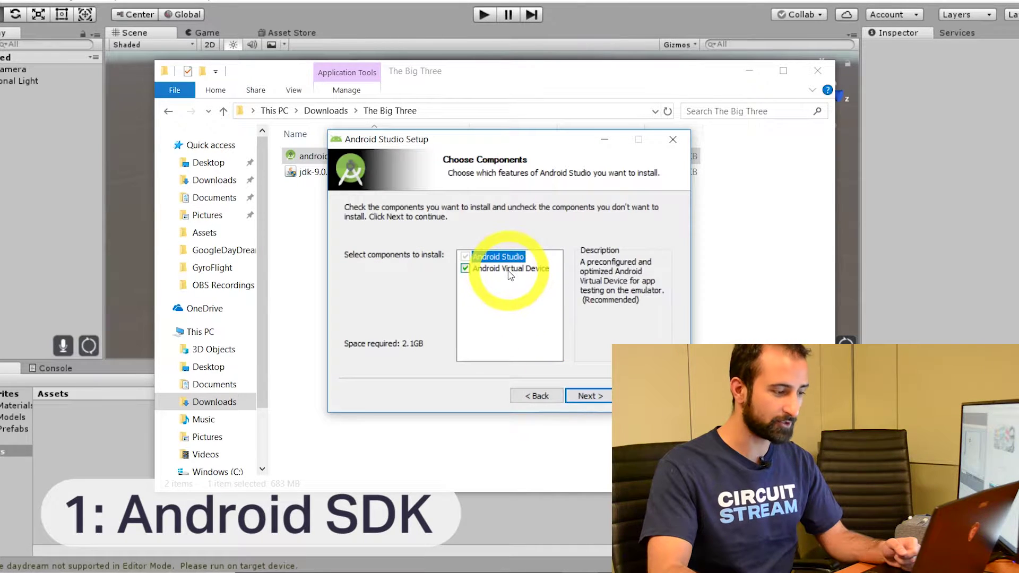
{"action": "left_click", "coordinate": [531, 270]}
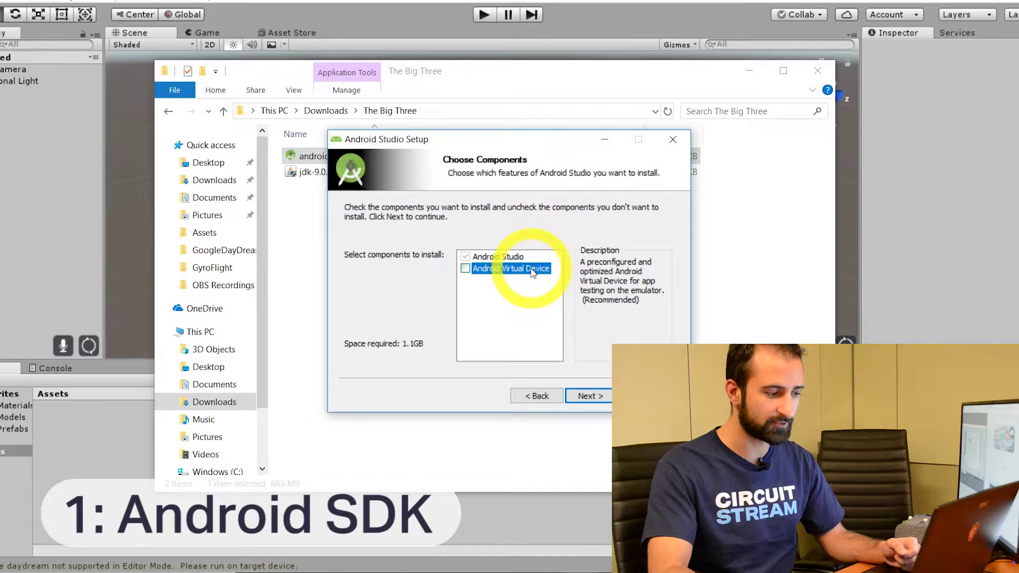
{"action": "left_click", "coordinate": [531, 269]}
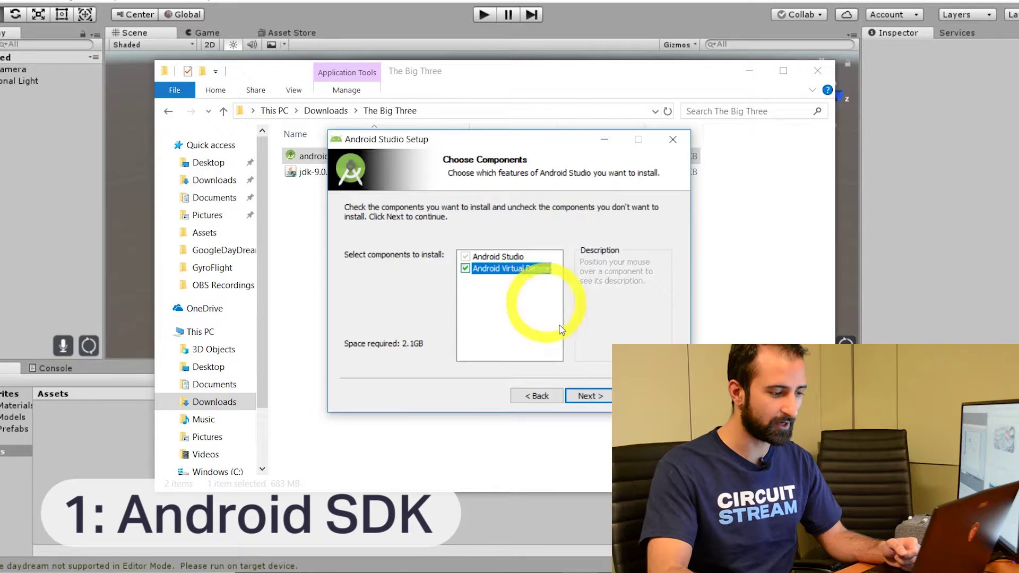
{"action": "left_click", "coordinate": [588, 396]}
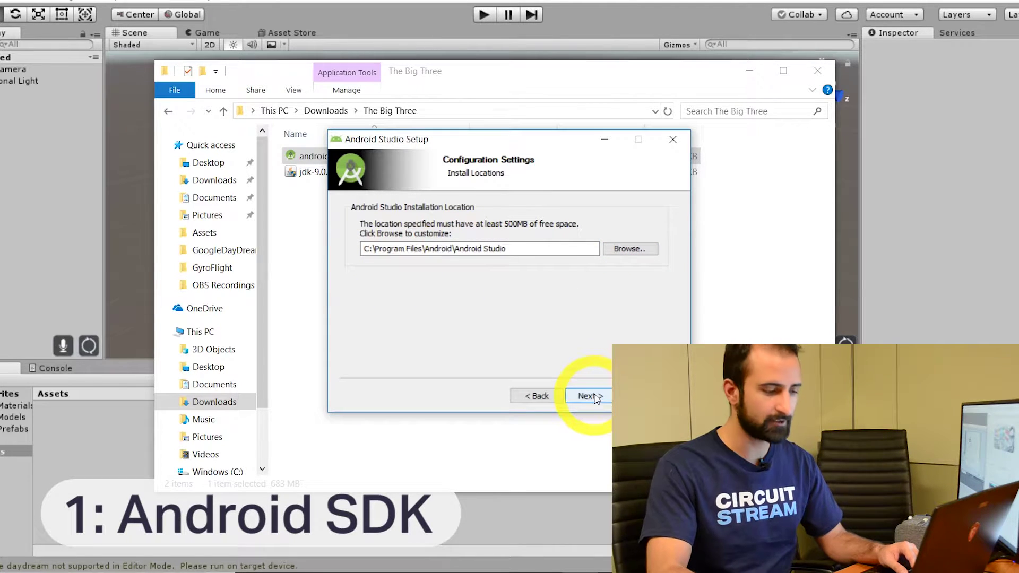
Accept C:\Program Files\Android\Android Studio as the installation location and continue to the Start Menu folder choice.
{"action": "left_click", "coordinate": [522, 252]}
{"action": "left_click_drag", "start_coordinate": [523, 252], "coordinate": [306, 255]}
{"action": "left_click", "coordinate": [588, 396]}
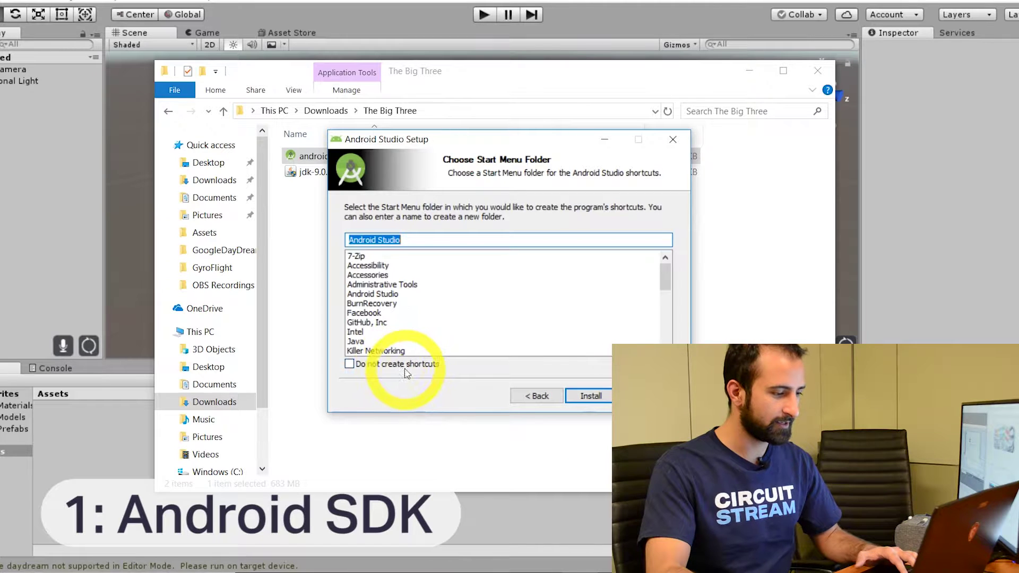
Install Android Studio with the default Start Menu folder and finish the setup with Start Android Studio enabled.
{"action": "left_click", "coordinate": [590, 397]}
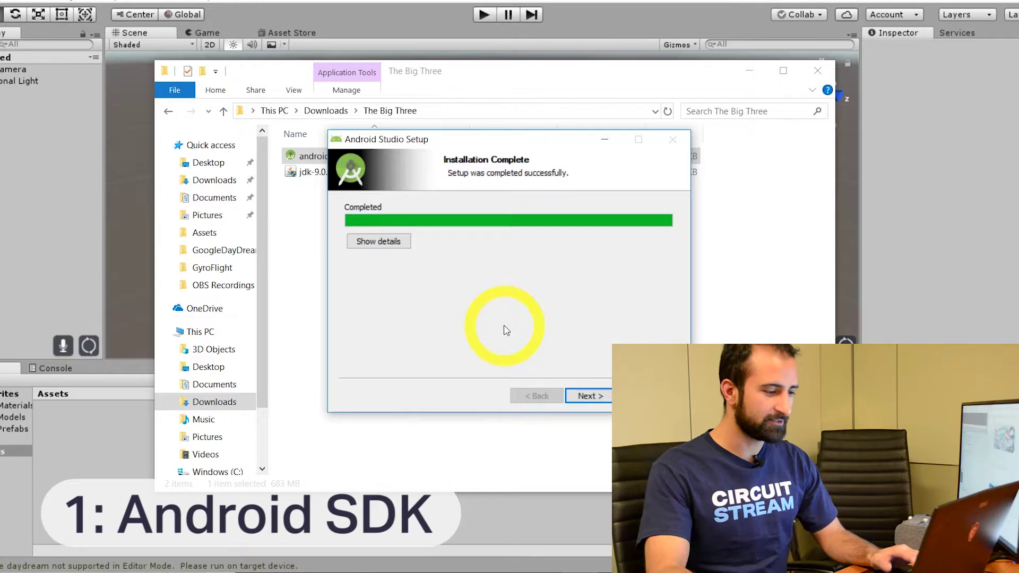
{"action": "left_click", "coordinate": [587, 395]}
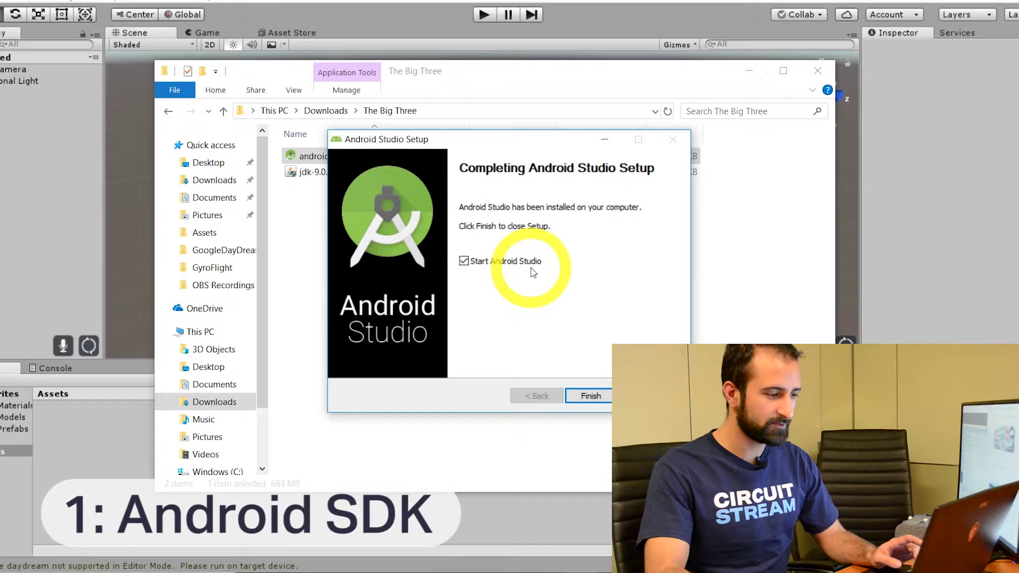
{"action": "left_click", "coordinate": [589, 395]}
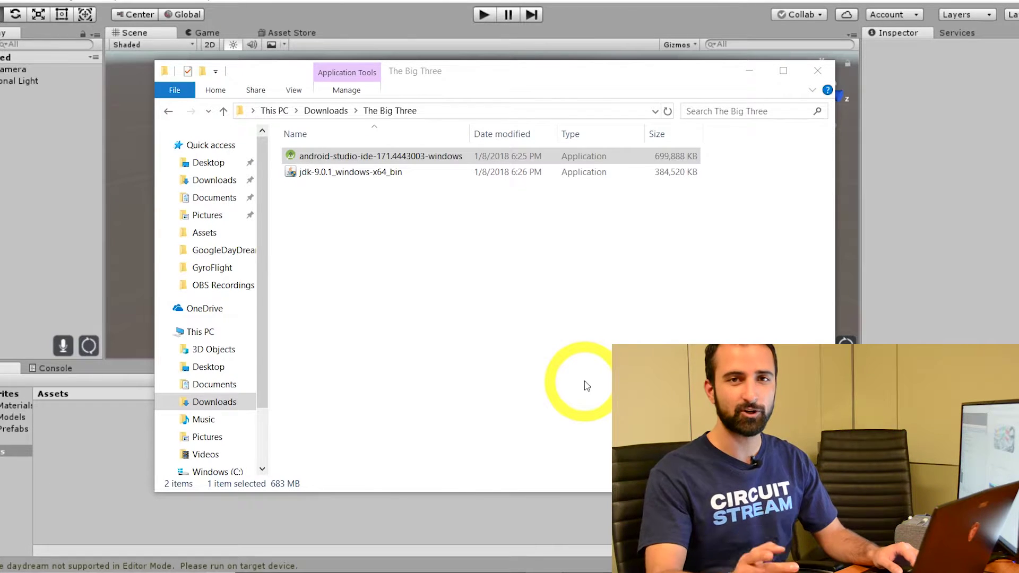
Run the jdk-9.0.1_windows-x64_bin installer, accepting the default features and the folders C:\Program Files\Java\jdk-9.0.1\ and C:\Program Files\Java\jre-9.0.1.
{"action": "double_click", "coordinate": [372, 177]}
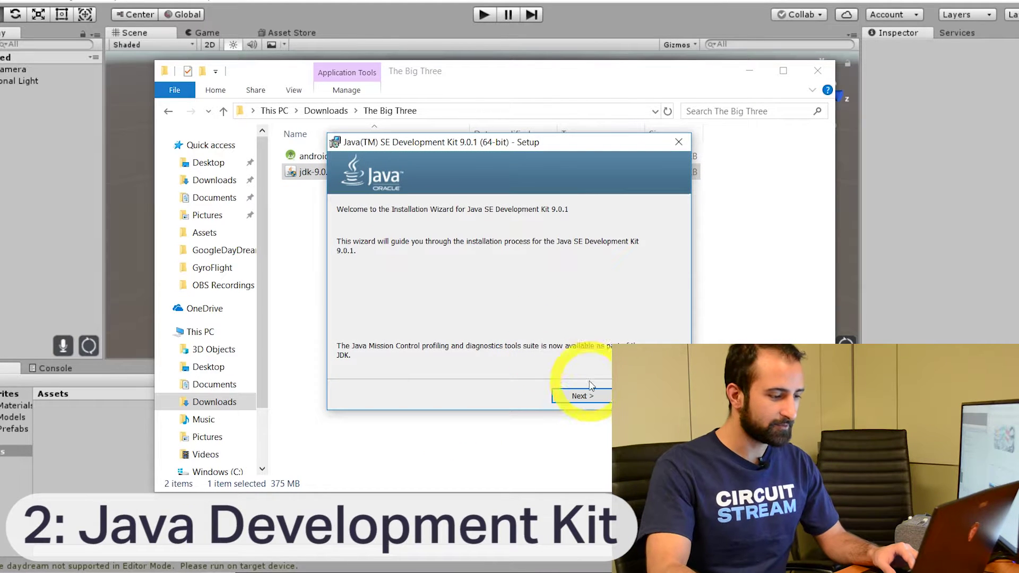
{"action": "left_click", "coordinate": [584, 397]}
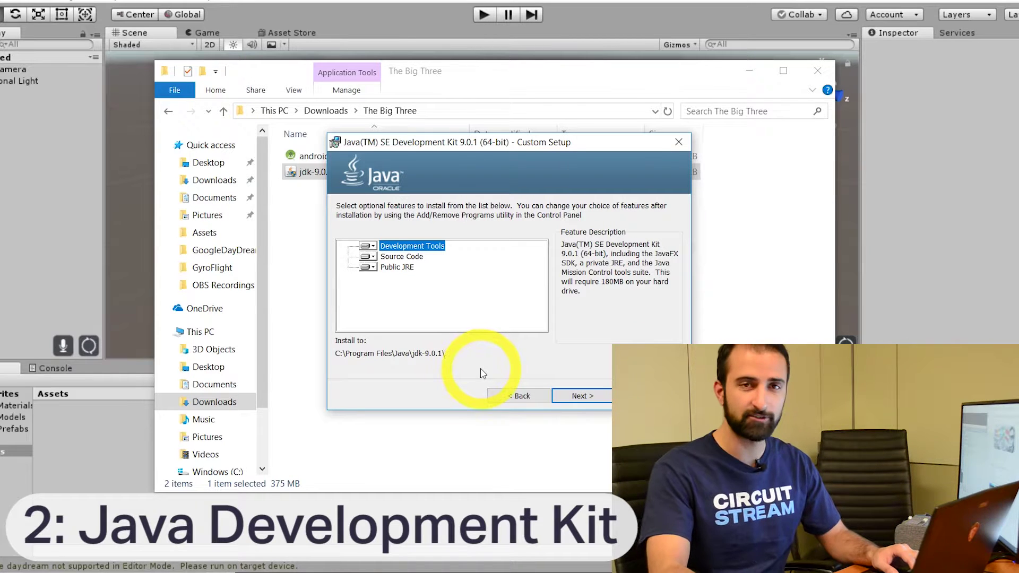
{"action": "left_click", "coordinate": [589, 397]}
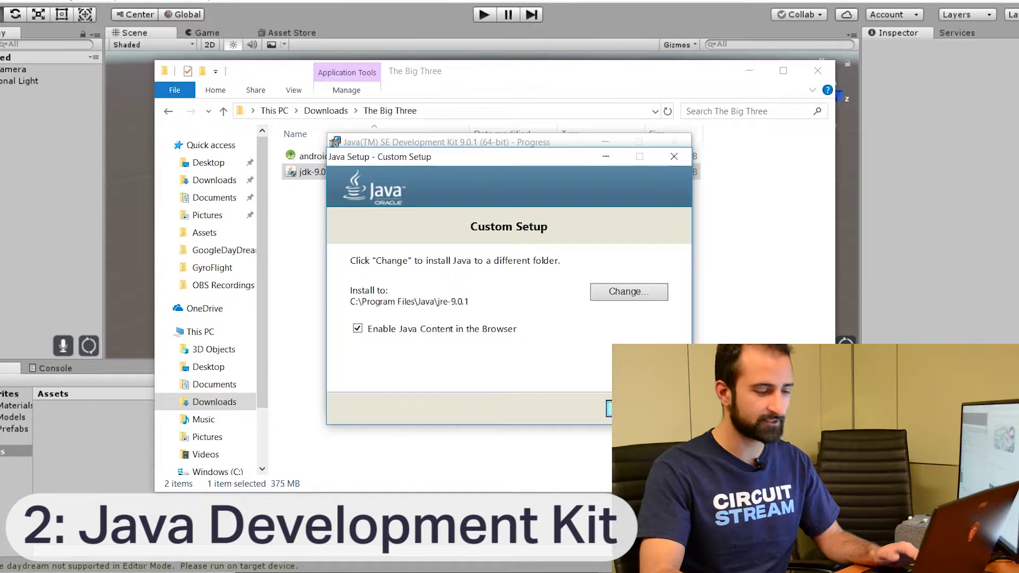
{"action": "key", "text": "Return"}
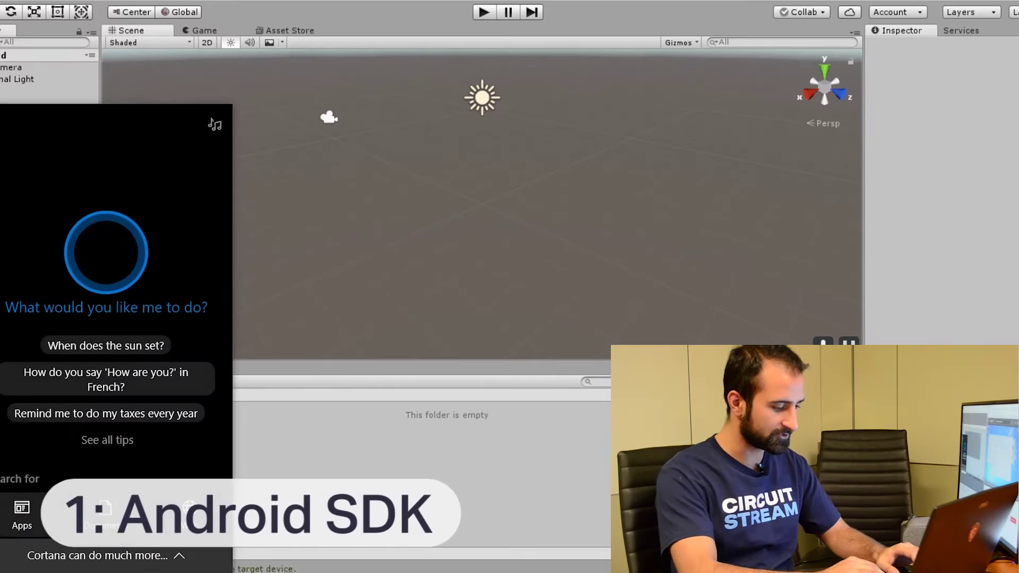
Search Windows for Android Studio, launch it, and continue from the Missing SDK page to the SDK components setup.
{"action": "type", "text": "android"}
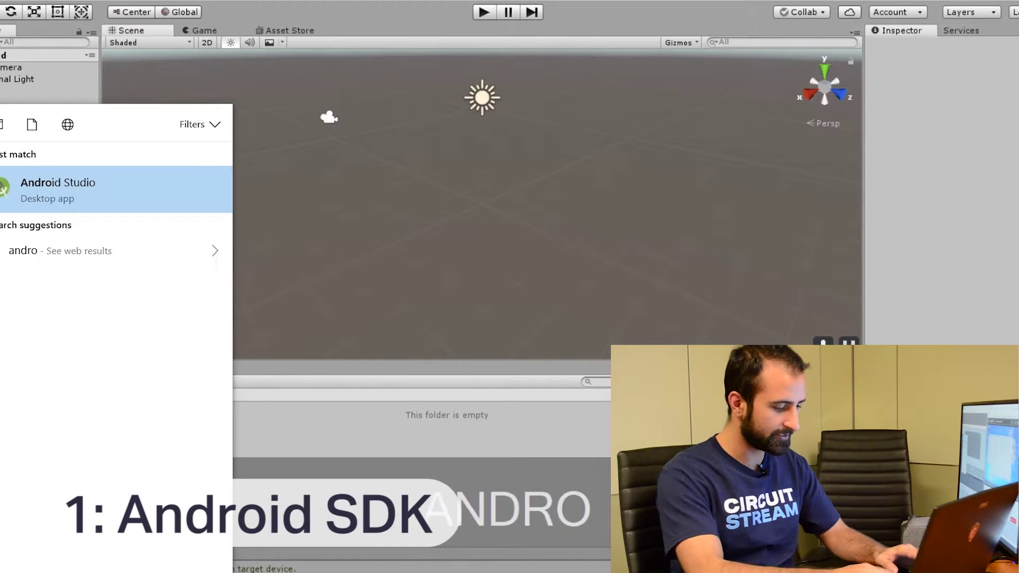
{"action": "left_click", "coordinate": [137, 197]}
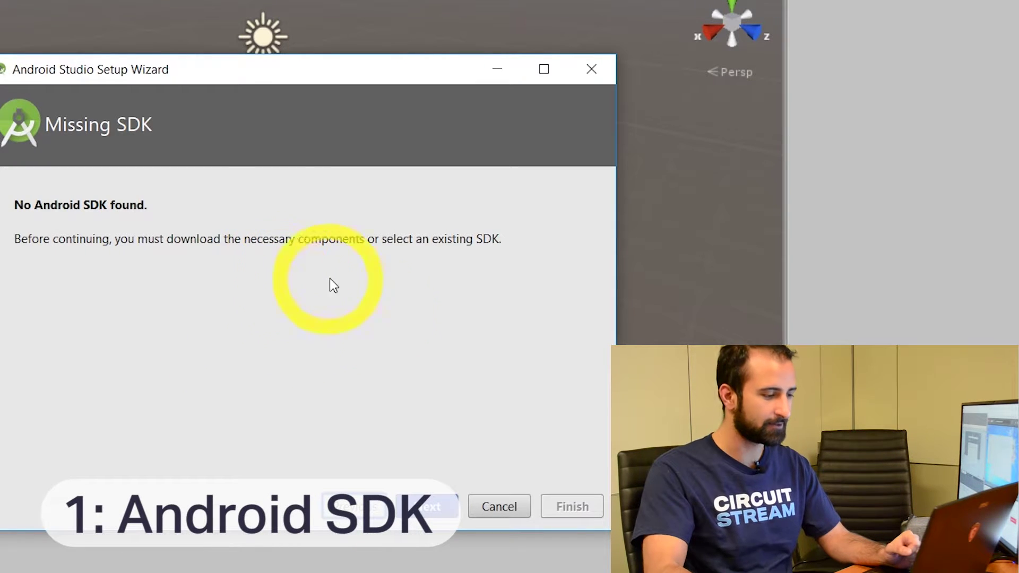
{"action": "left_click", "coordinate": [427, 508]}
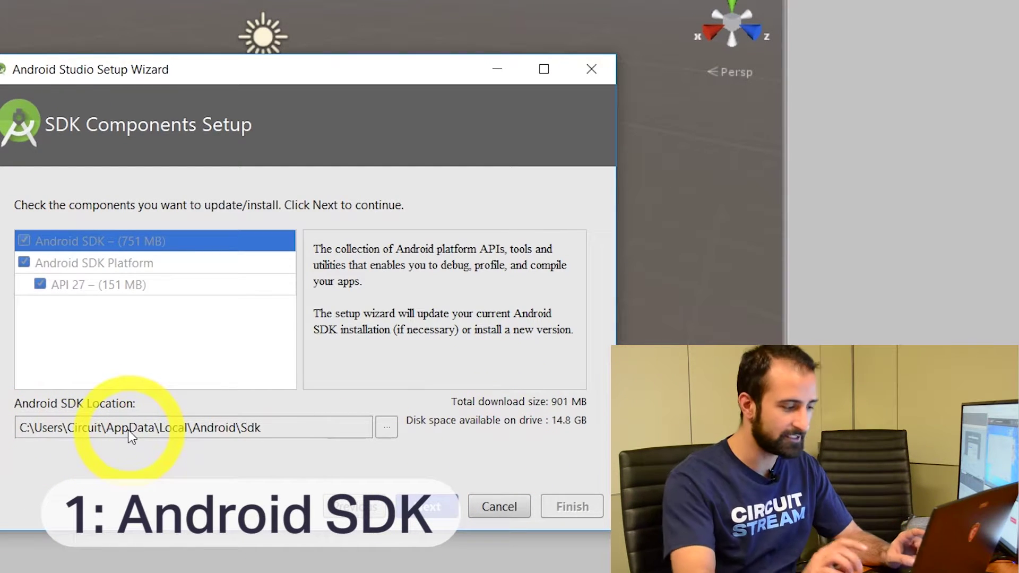
Copy the Android SDK location C:\Users\Circuit\AppData\Local\Android\Sdk into the Notepad file.
{"action": "left_click_drag", "start_coordinate": [307, 426], "coordinate": [11, 427]}
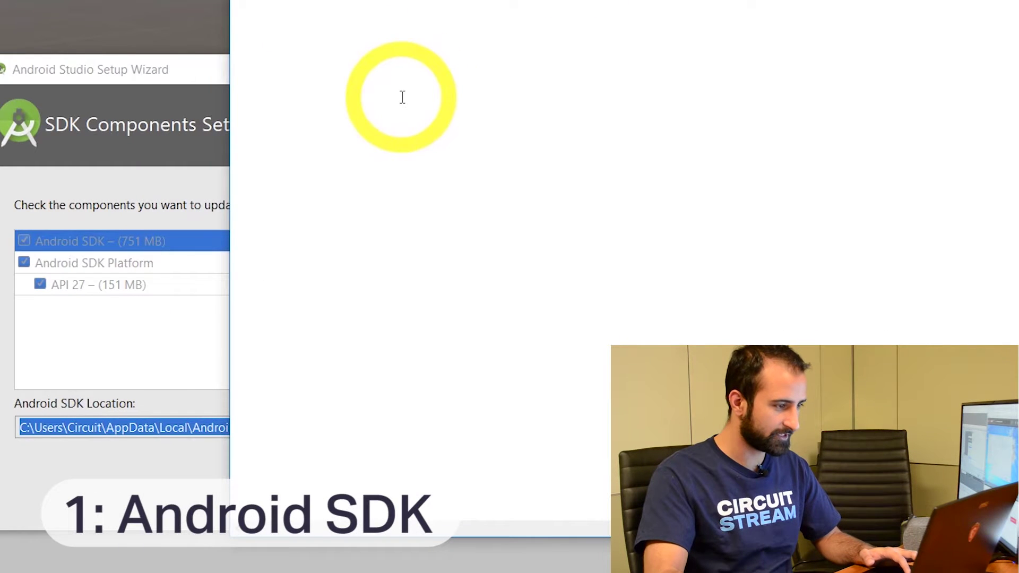
{"action": "type", "text": "C:\\Users\\Circuit\\AppData\\Local\\Android\\Sdk"}
{"action": "left_click_drag", "start_coordinate": [558, 2], "coordinate": [305, 80]}
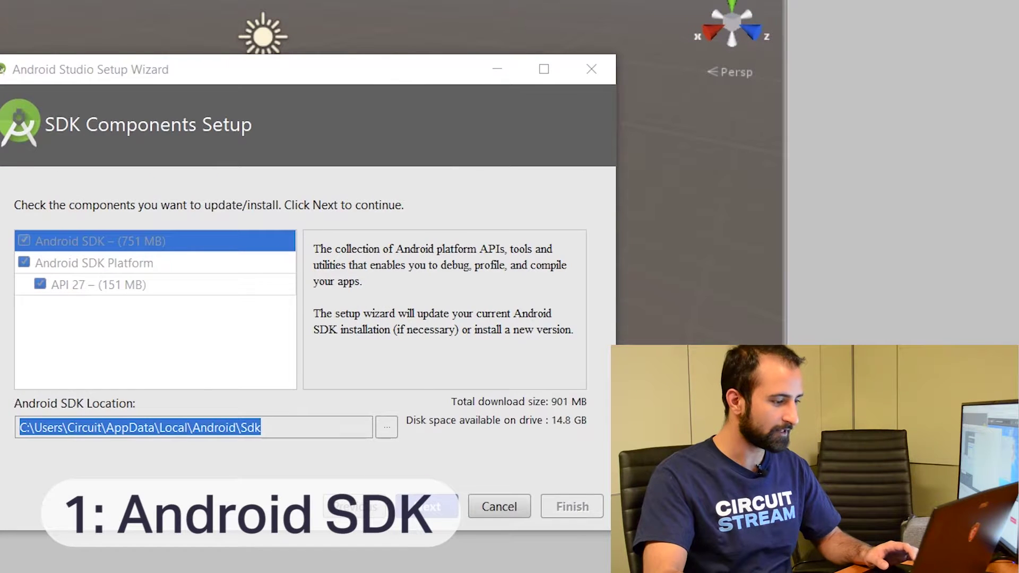
{"action": "left_click", "coordinate": [318, 434]}
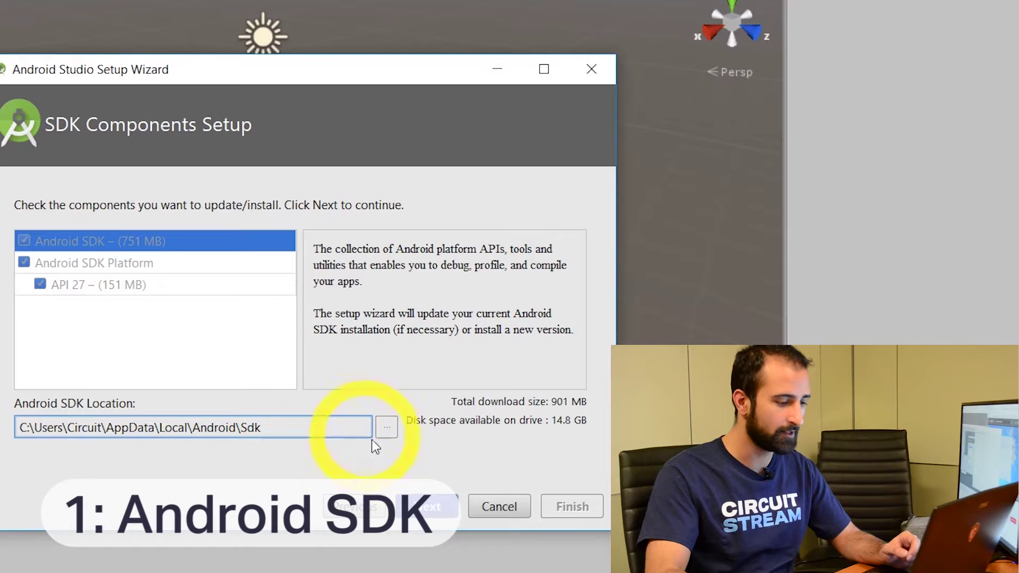
Accept the SDK components, review the installation settings, download the components, and close the Android Studio welcome window.
{"action": "left_click", "coordinate": [434, 508]}
{"action": "scroll", "coordinate": [428, 342], "scroll_direction": "down", "scroll_amount": 1}
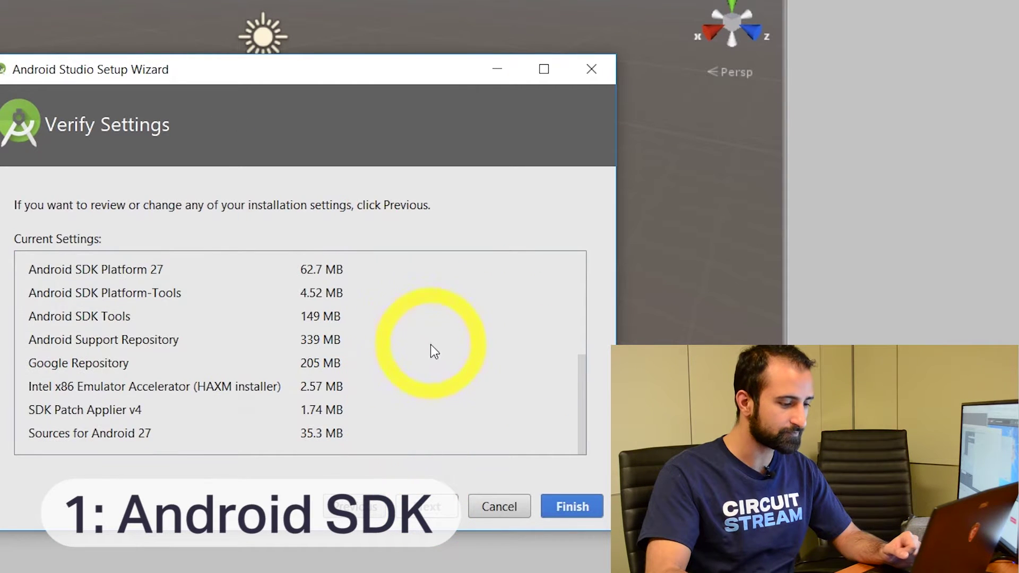
{"action": "scroll", "coordinate": [449, 372], "scroll_direction": "up", "scroll_amount": 5}
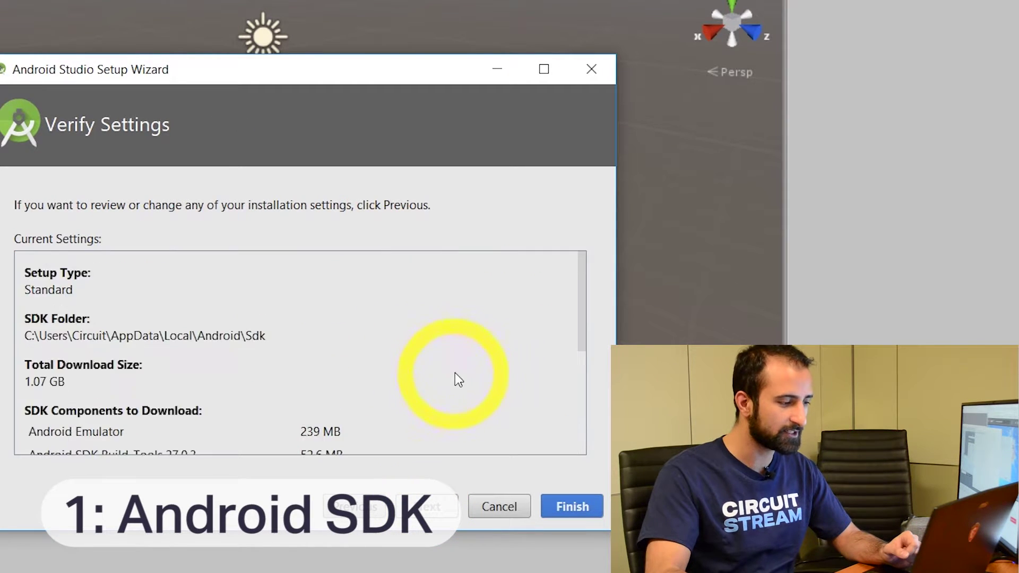
{"action": "left_click", "coordinate": [565, 506]}
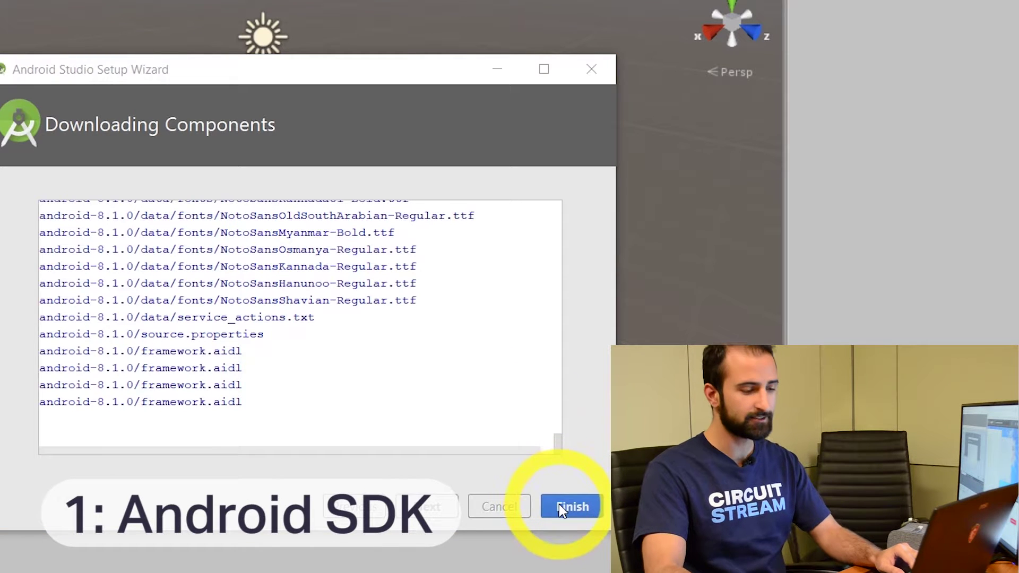
{"action": "left_click", "coordinate": [561, 507]}
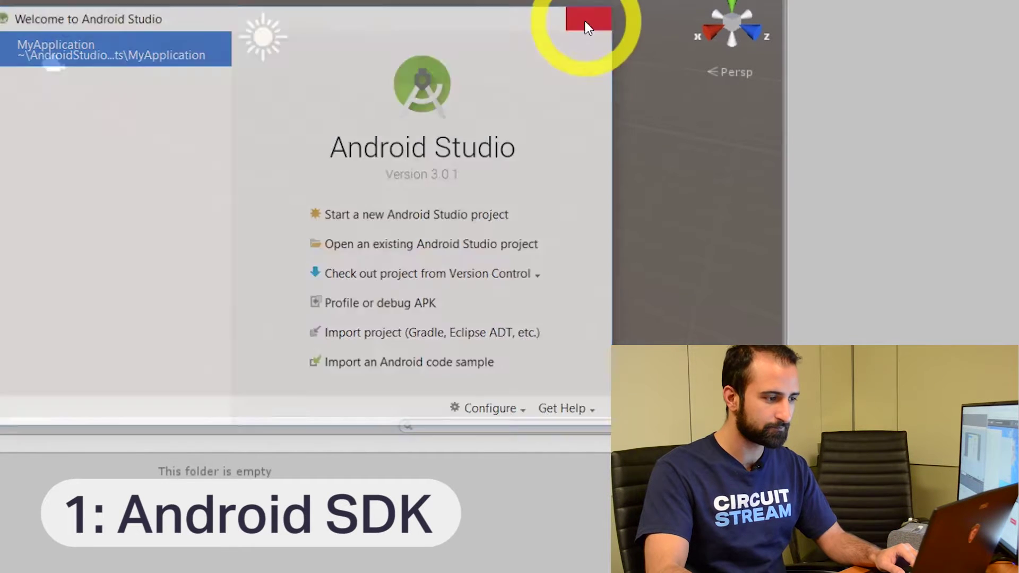
{"action": "left_click", "coordinate": [590, 18]}
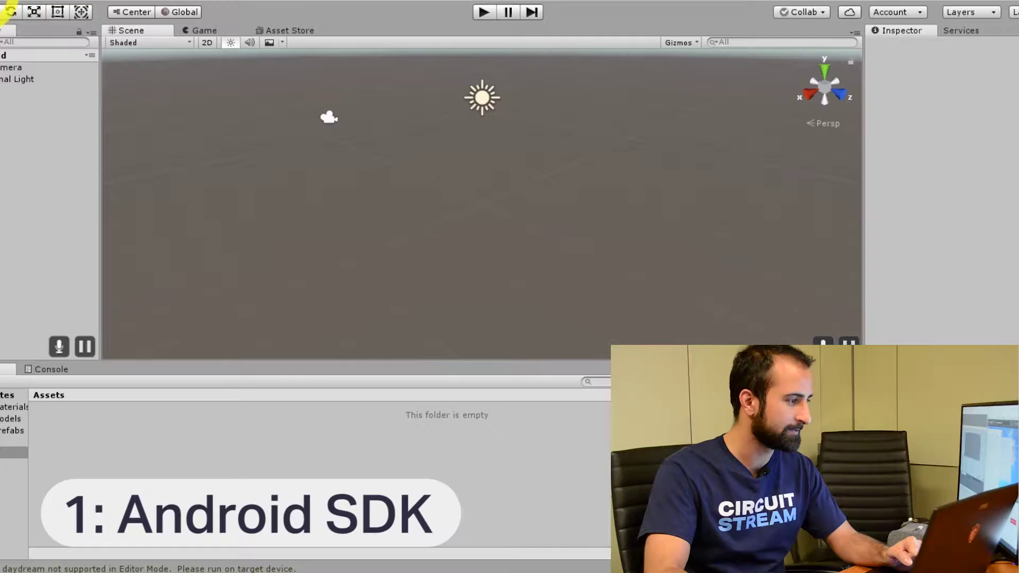
Open the External Tools preferences in Unity and start browsing for the Android SDK root folder.
{"action": "left_click", "coordinate": [5, 4]}
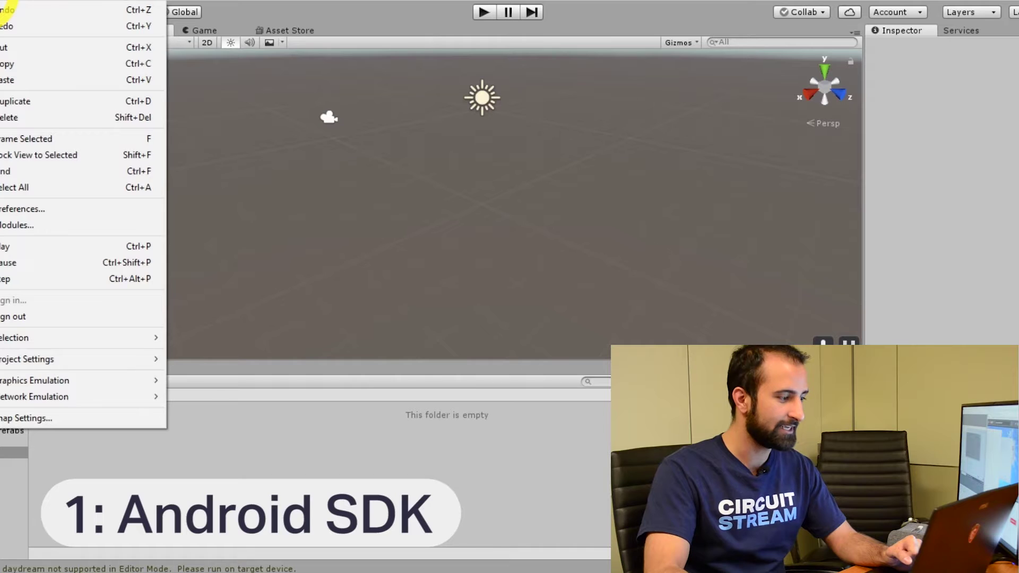
{"action": "left_click", "coordinate": [37, 211]}
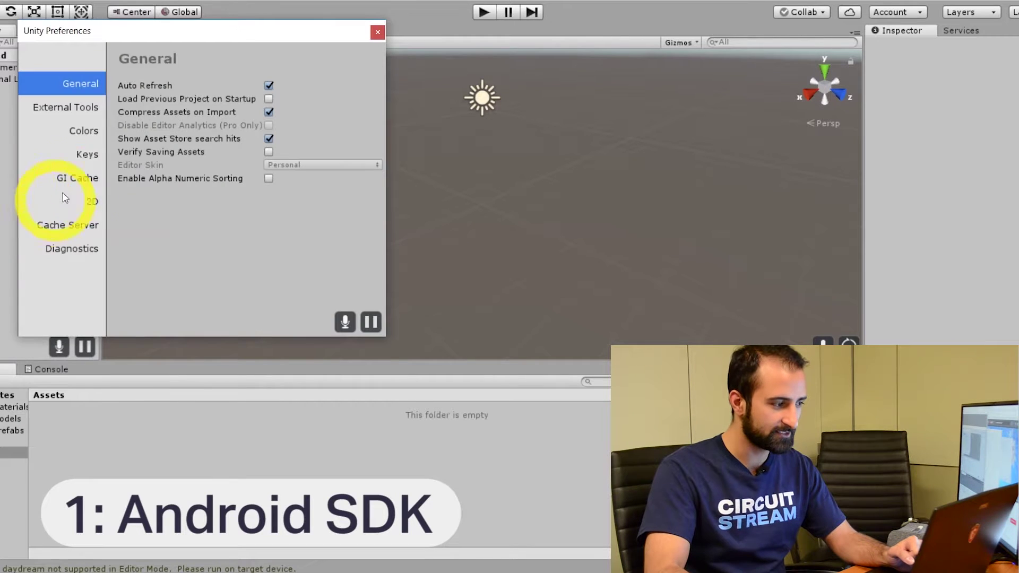
{"action": "left_click", "coordinate": [65, 107]}
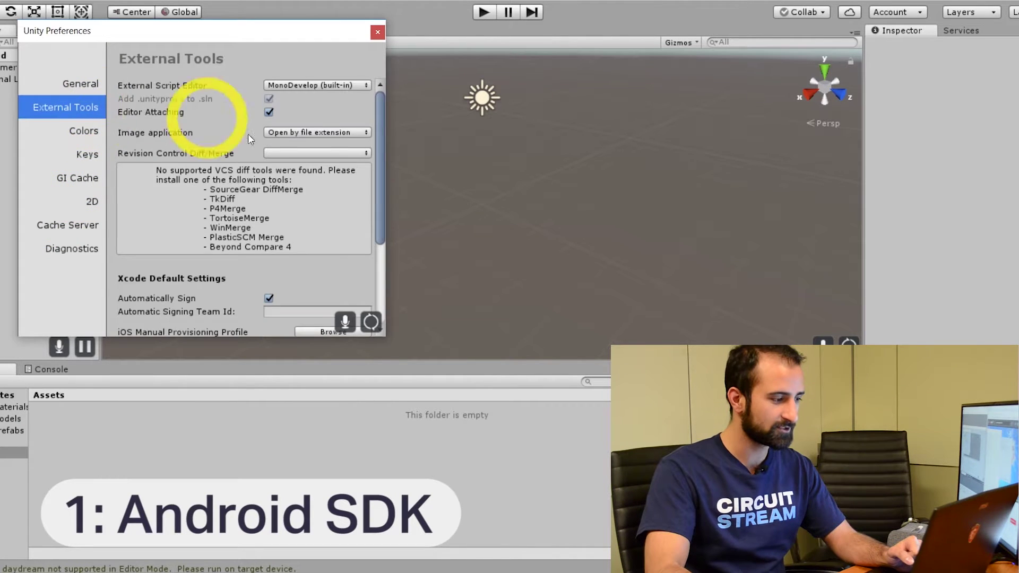
{"action": "scroll", "coordinate": [317, 180], "scroll_direction": "down", "scroll_amount": 5}
{"action": "scroll", "coordinate": [316, 180], "scroll_direction": "down", "scroll_amount": 1}
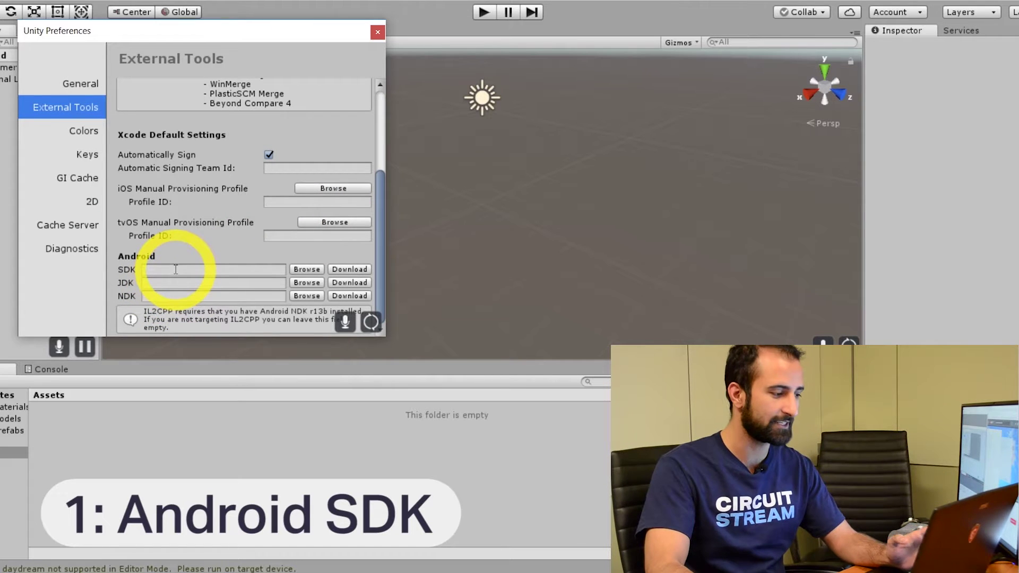
{"action": "left_click", "coordinate": [316, 273]}
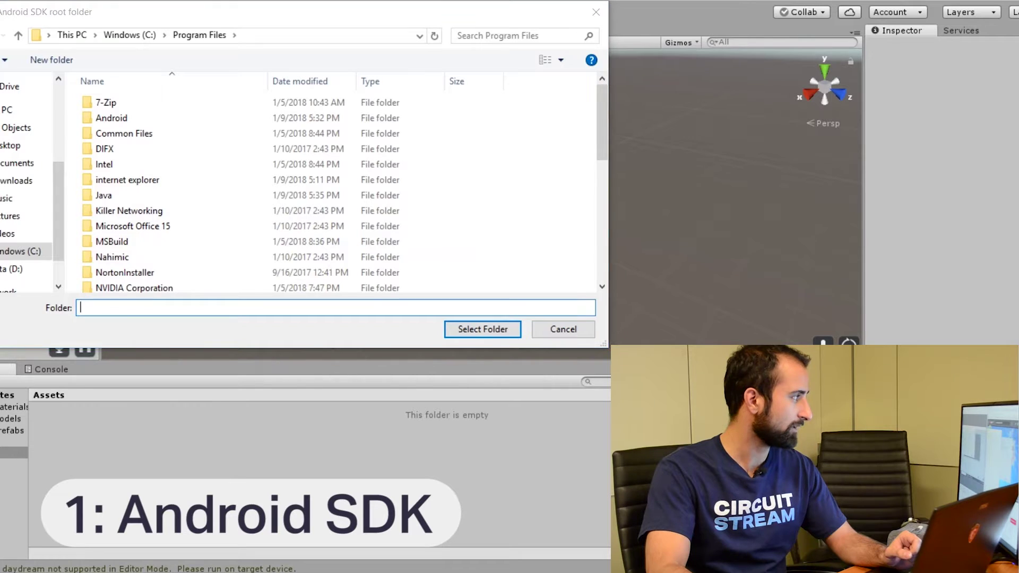
Switch to the paths file in Notepad, move its window beside the folder dialog, and copy the SDK path.
{"action": "key", "text": "alt+Tab"}
{"action": "left_click_drag", "start_coordinate": [871, 107], "coordinate": [1013, 56]}
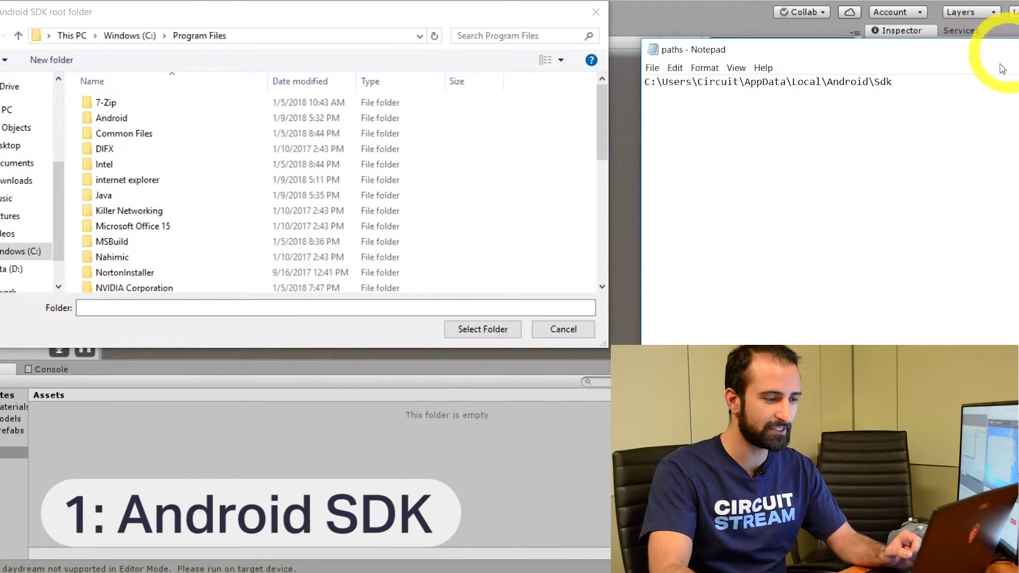
{"action": "left_click_drag", "start_coordinate": [941, 85], "coordinate": [634, 94]}
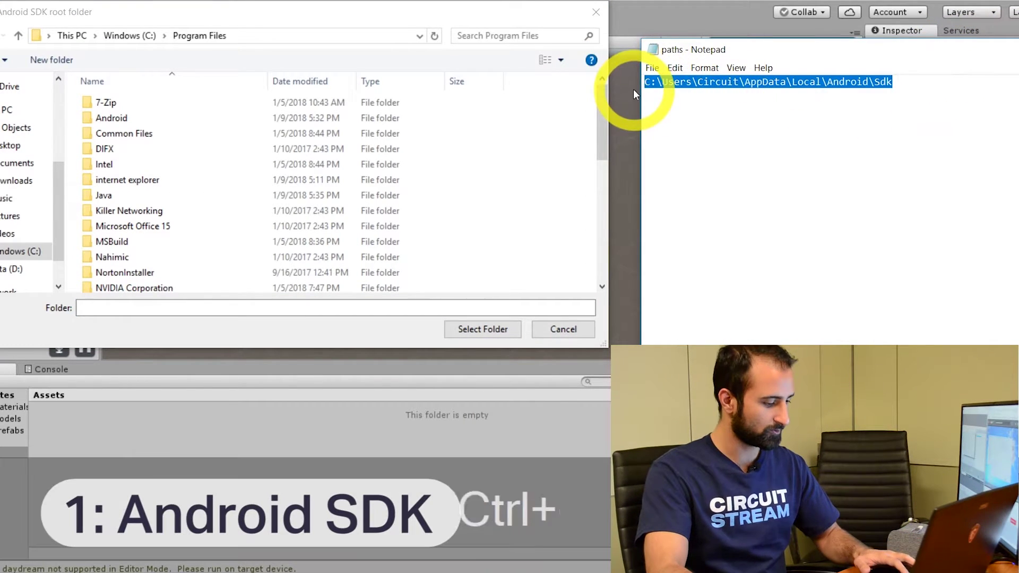
{"action": "key", "text": "ctrl+c"}
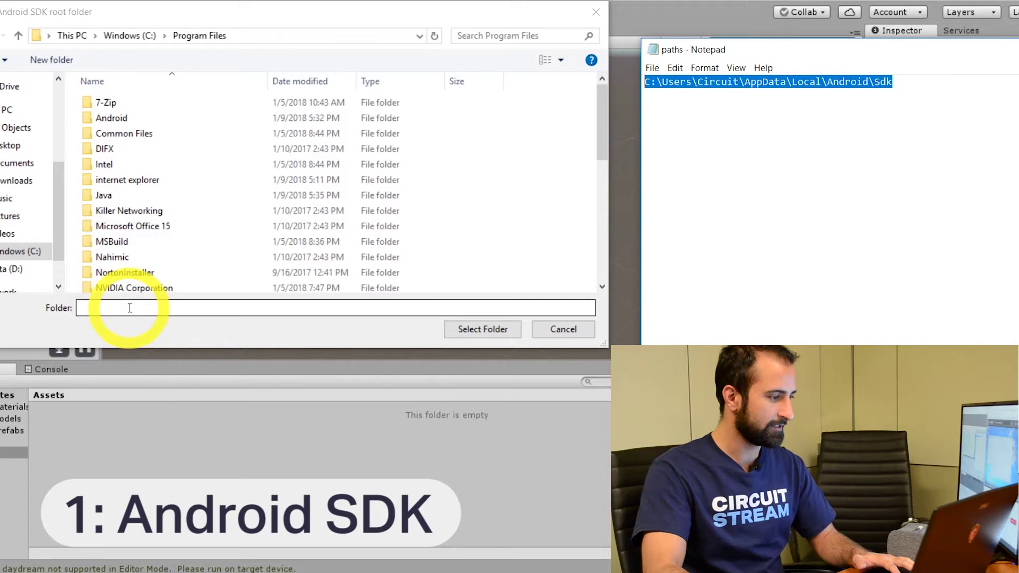
Set the Android SDK root folder to C:\Users\Circuit\AppData\Local\Android\Sdk.
{"action": "left_click", "coordinate": [262, 39]}
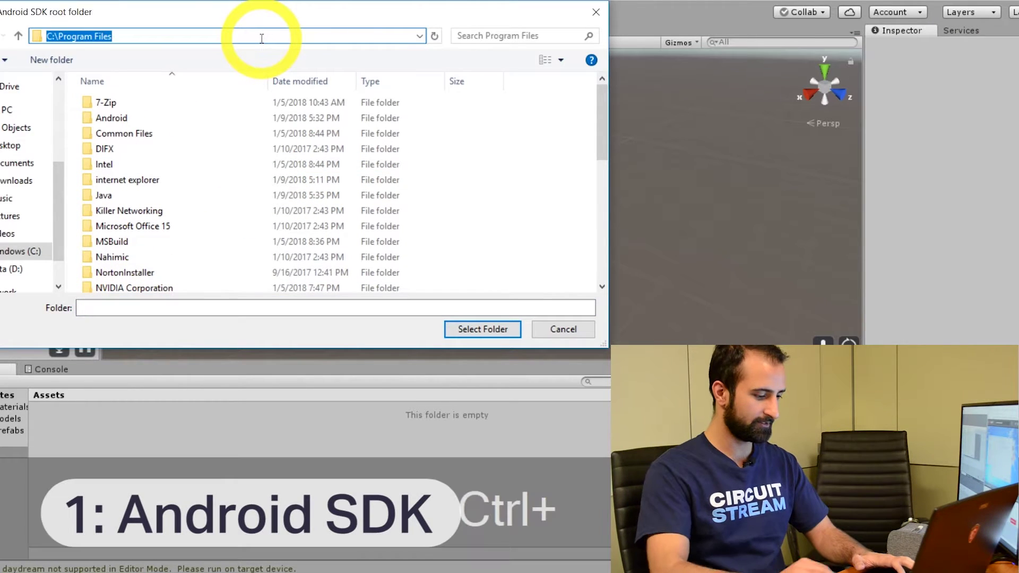
{"action": "key", "text": "ctrl+v"}
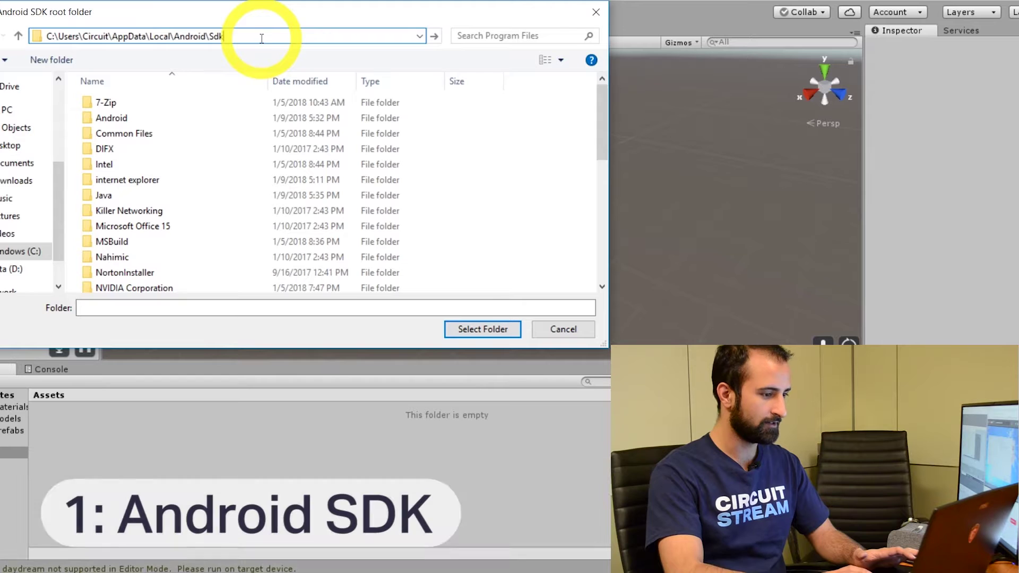
{"action": "key", "text": "Return"}
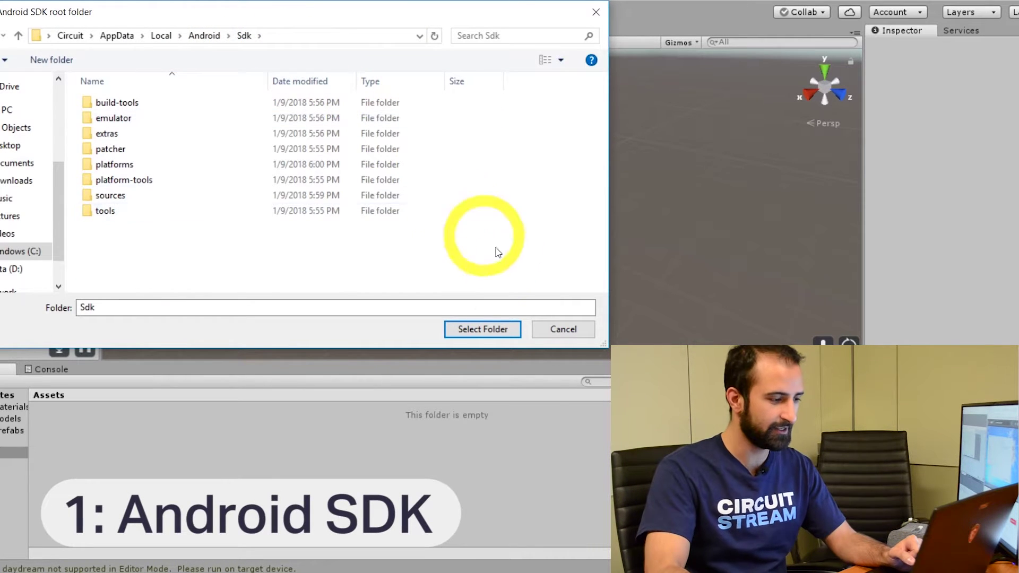
{"action": "left_click", "coordinate": [479, 338]}
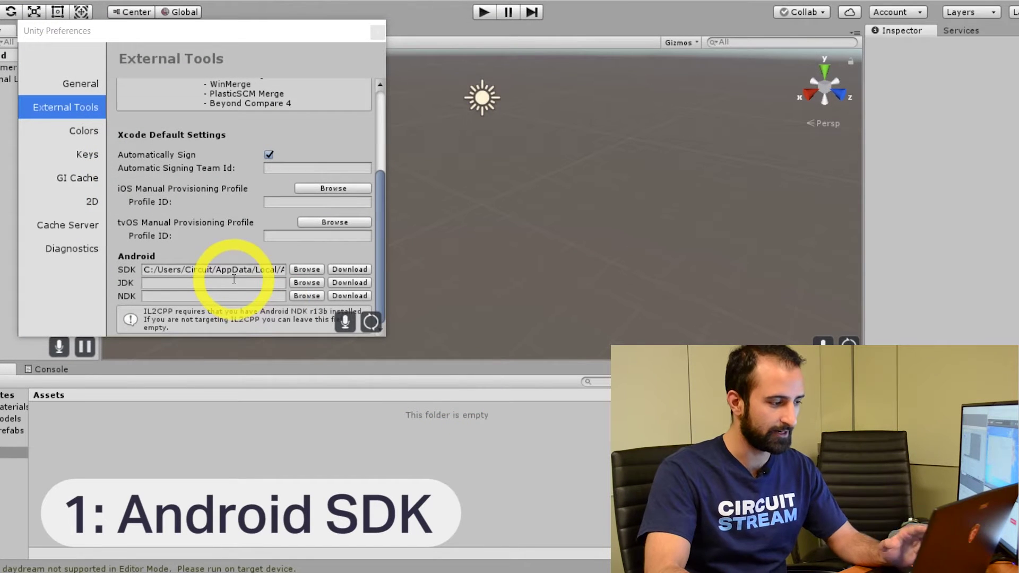
Set the JDK root folder to C:\Program Files\Java\jdk-9.0.1.
{"action": "left_click", "coordinate": [306, 287]}
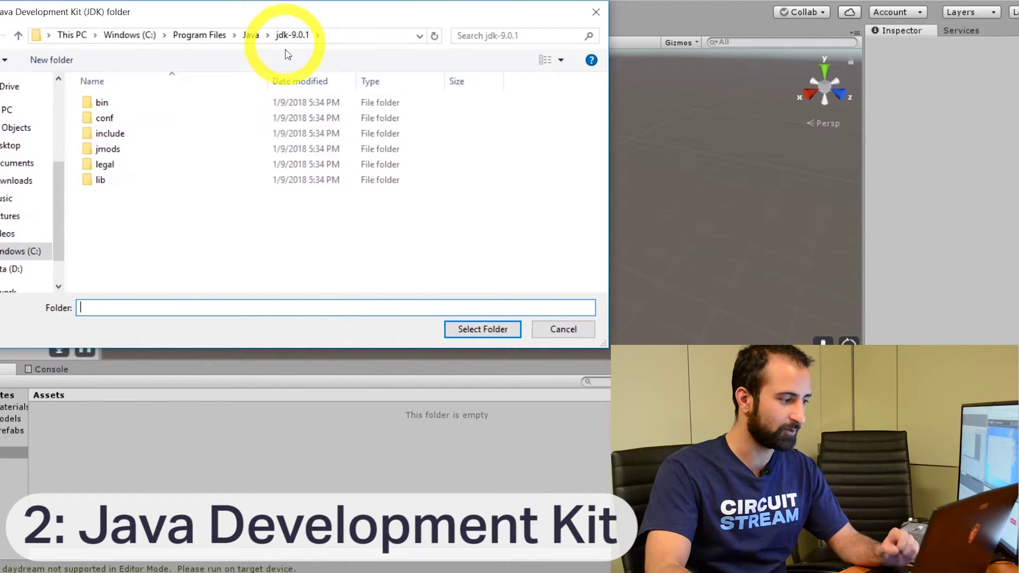
{"action": "left_click", "coordinate": [345, 38]}
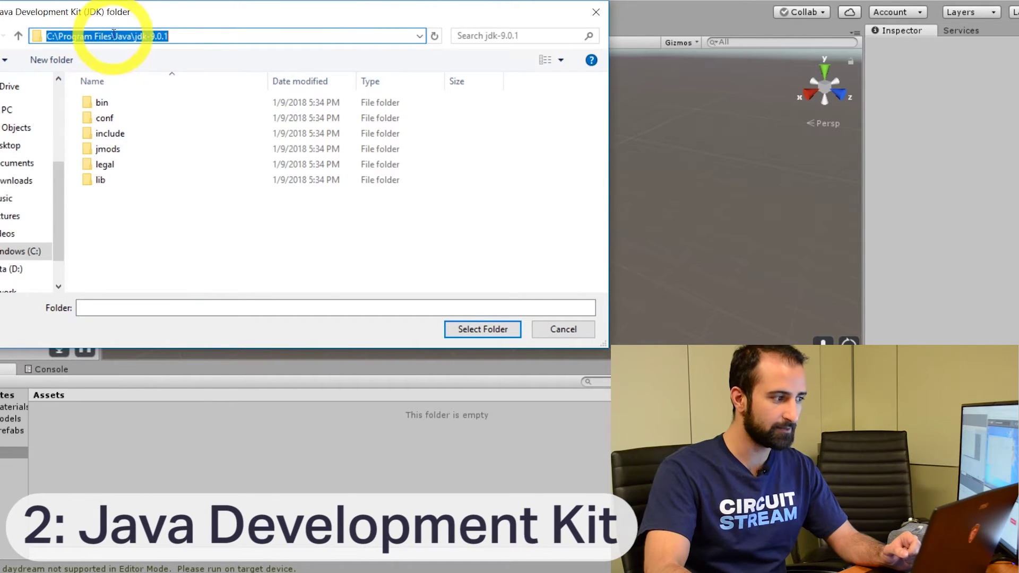
{"action": "left_click", "coordinate": [19, 249]}
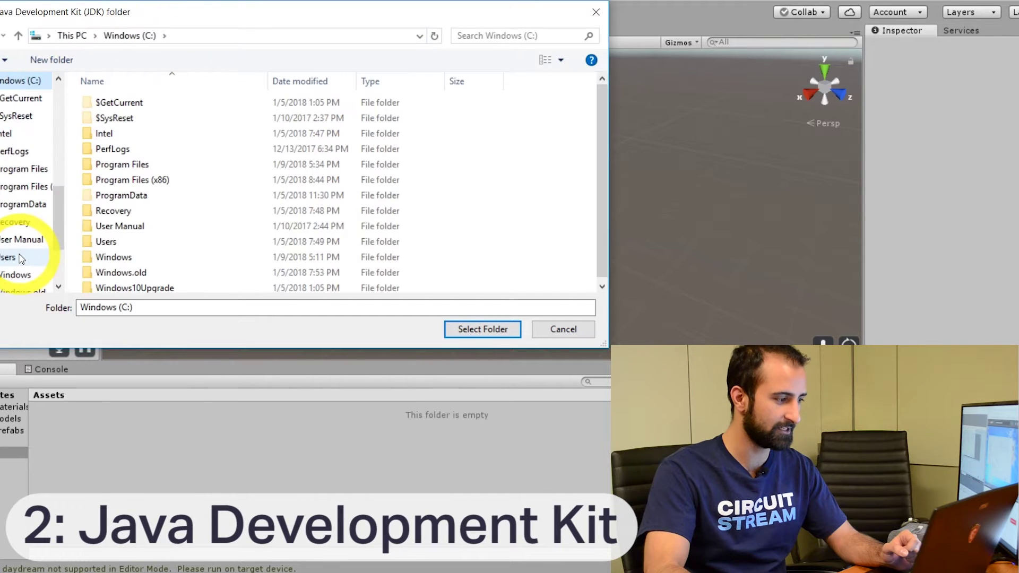
{"action": "double_click", "coordinate": [141, 171]}
{"action": "scroll", "coordinate": [129, 177], "scroll_direction": "down", "scroll_amount": 1}
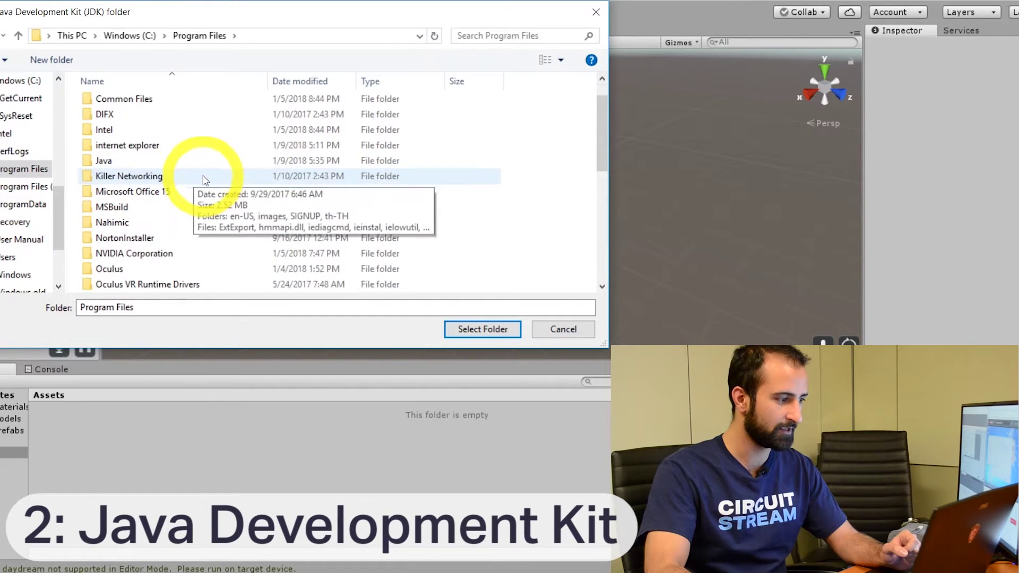
{"action": "double_click", "coordinate": [128, 161]}
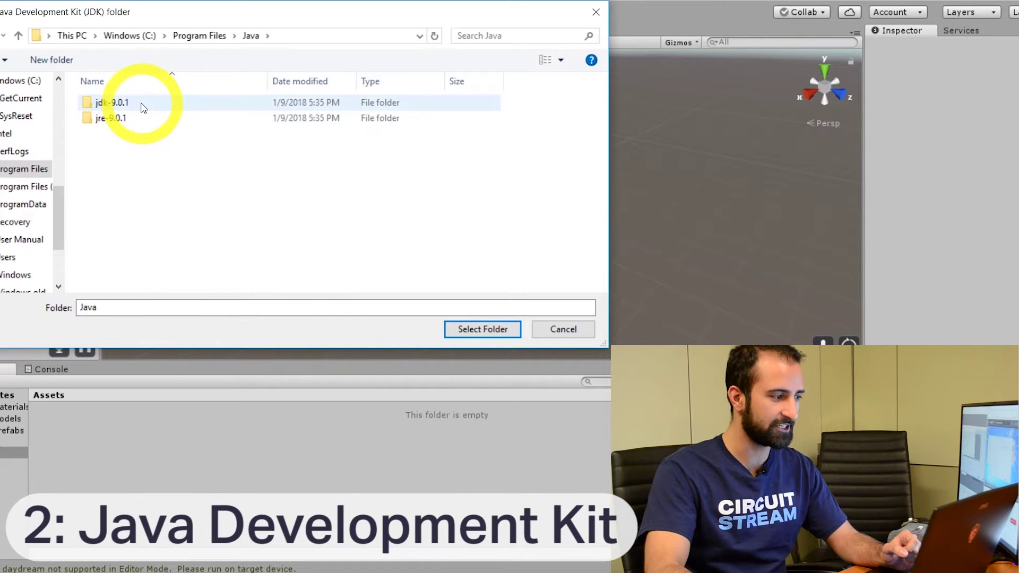
{"action": "left_click", "coordinate": [142, 105]}
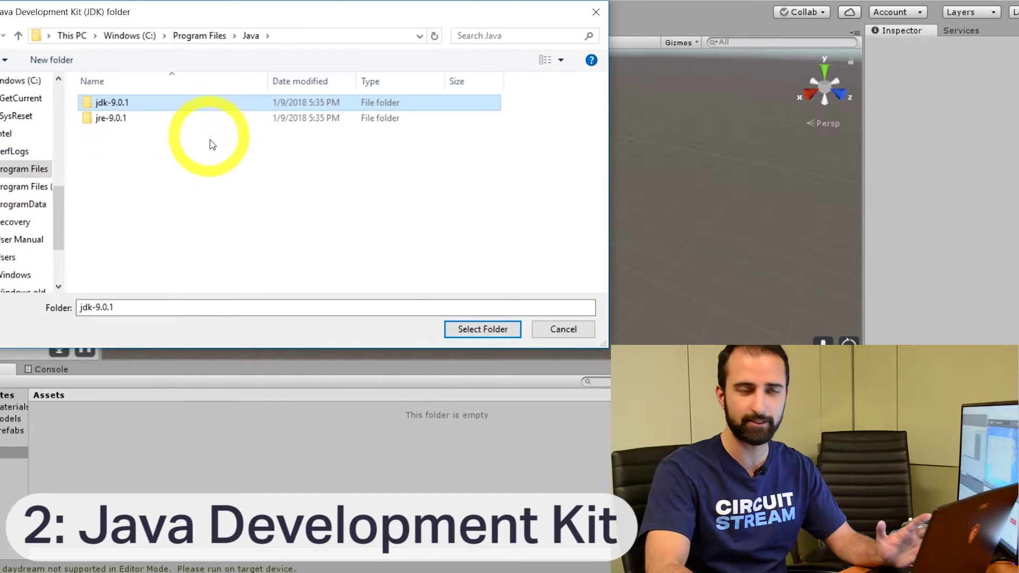
{"action": "left_click", "coordinate": [483, 330]}
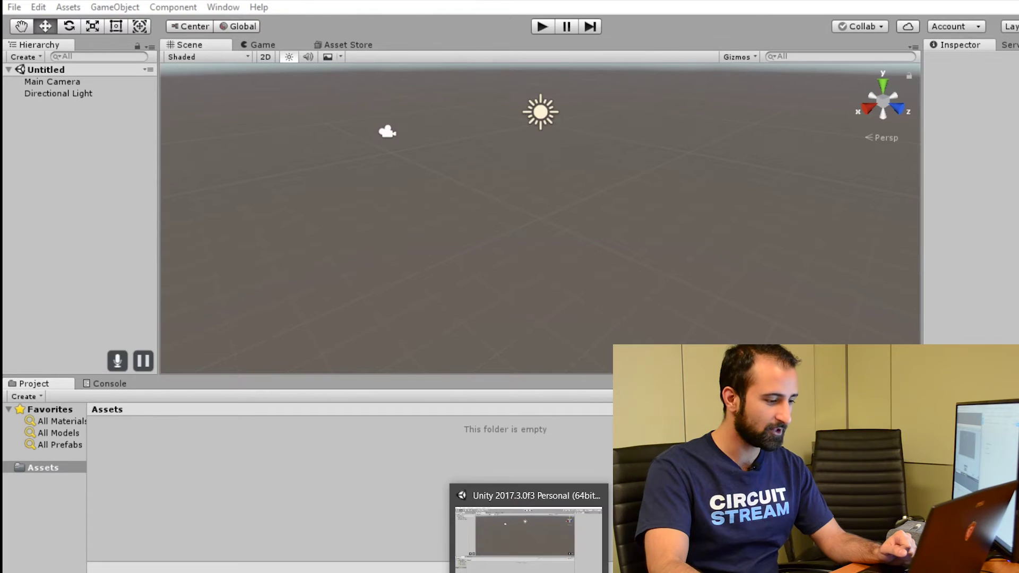
Switch to Chrome and search Google for "google daydream sdk".
{"action": "mouse_move", "coordinate": [382, 572]}
{"action": "left_click", "coordinate": [421, 542]}
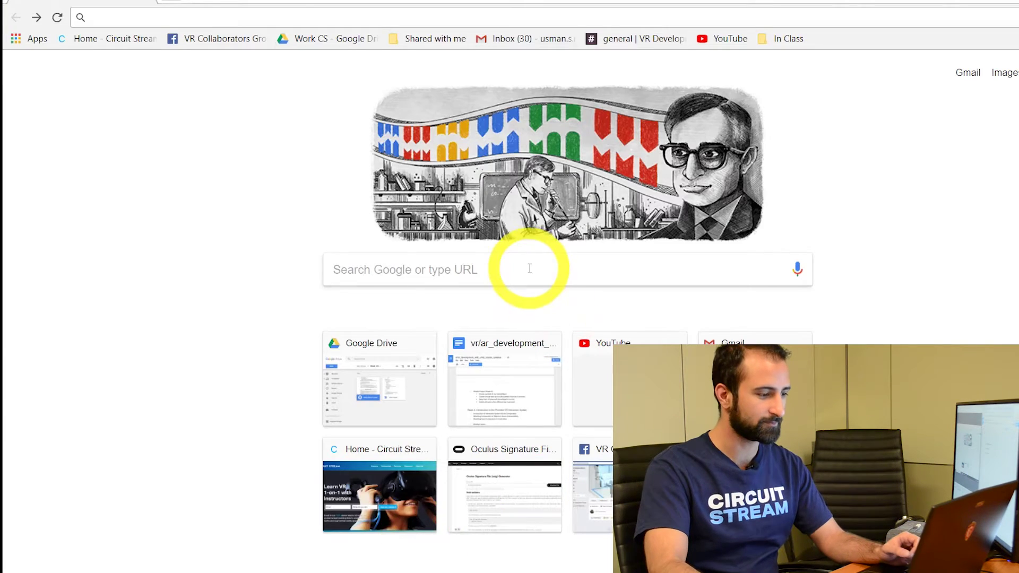
{"action": "left_click", "coordinate": [547, 273]}
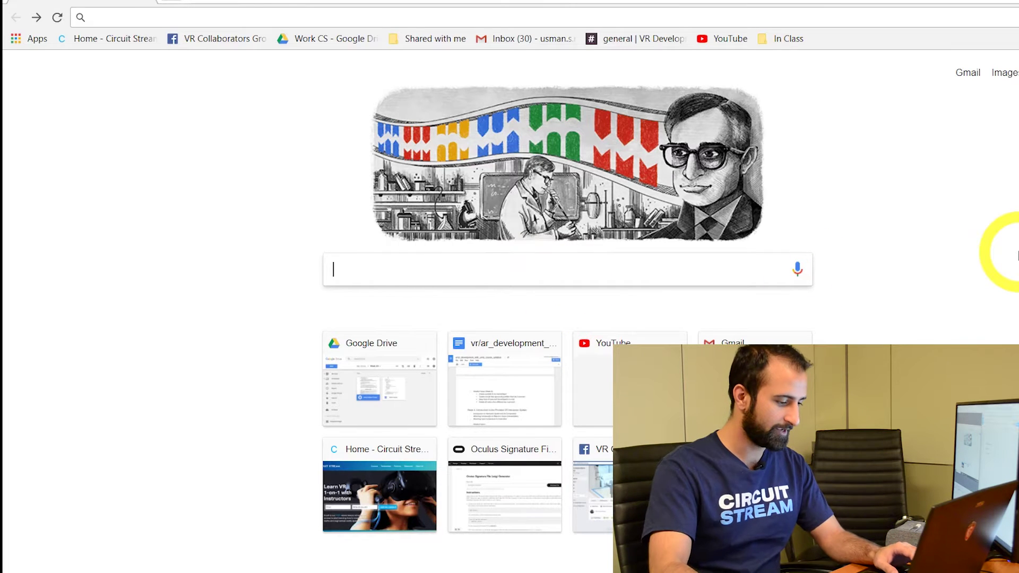
{"action": "type", "text": "good"}
{"action": "key", "text": "BackSpace"}
{"action": "type", "text": "gle daydream s"}
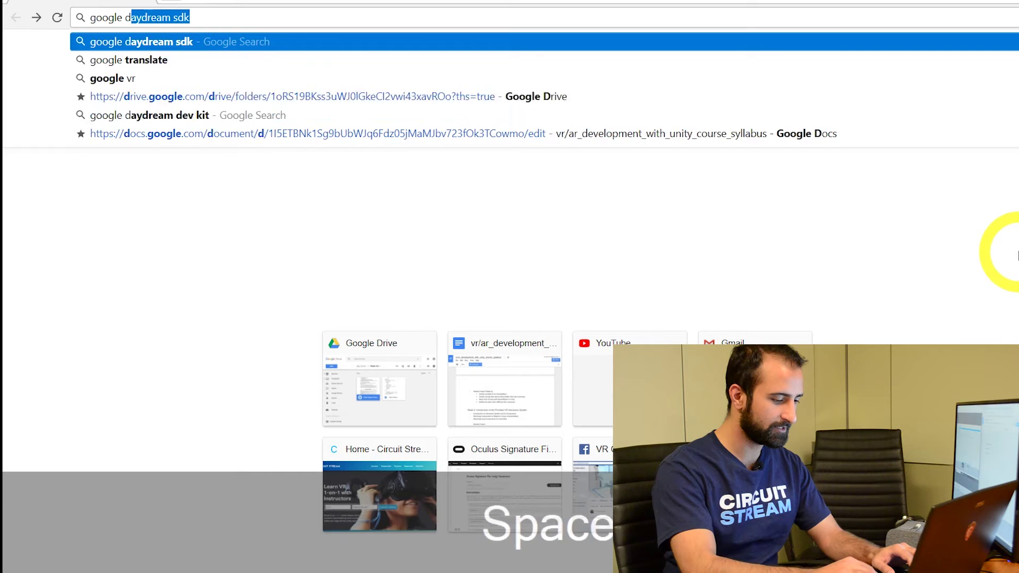
{"action": "type", "text": "dk"}
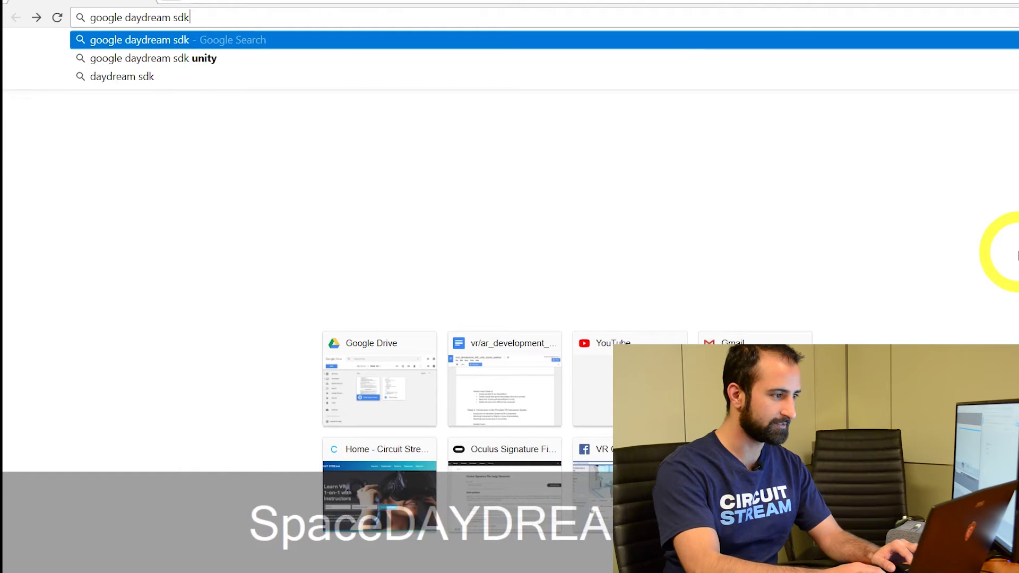
{"action": "key", "text": "Return"}
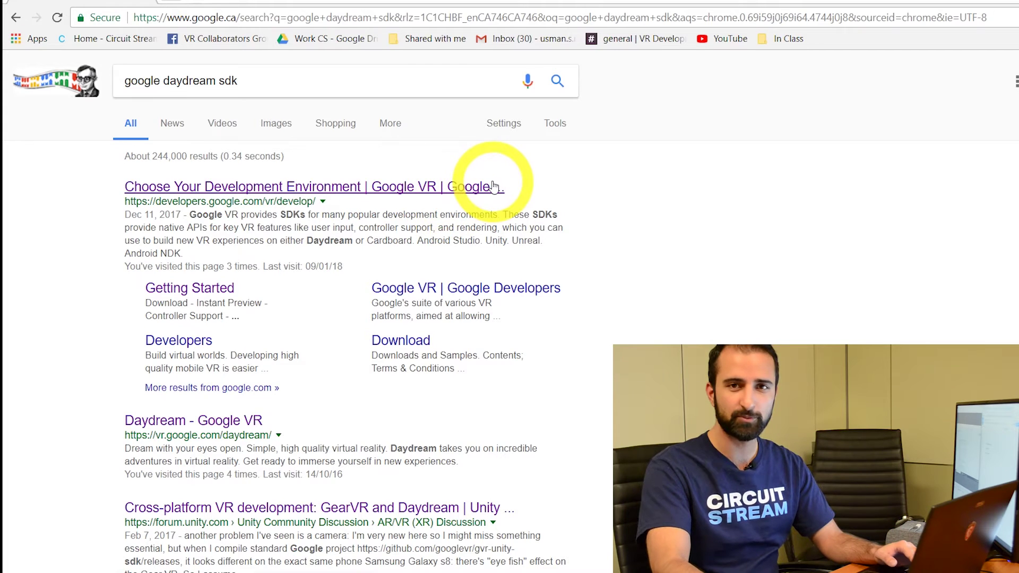
Open the Google VR developer site's Unity getting-started guide and go from it to the gvr-unity-sdk releases on GitHub.
{"action": "left_click", "coordinate": [367, 185]}
{"action": "scroll", "coordinate": [534, 214], "scroll_direction": "down", "scroll_amount": 5}
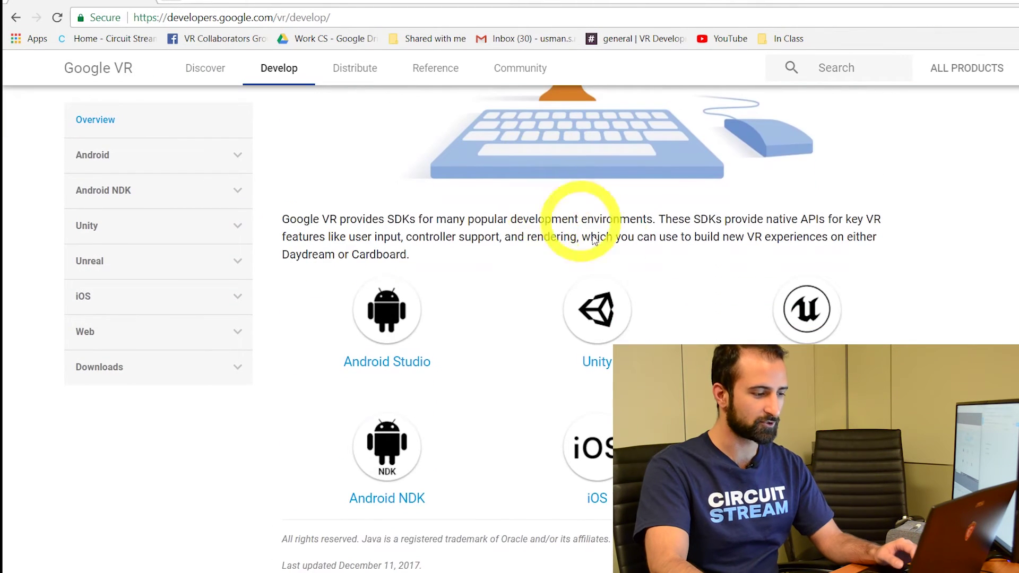
{"action": "left_click", "coordinate": [598, 310]}
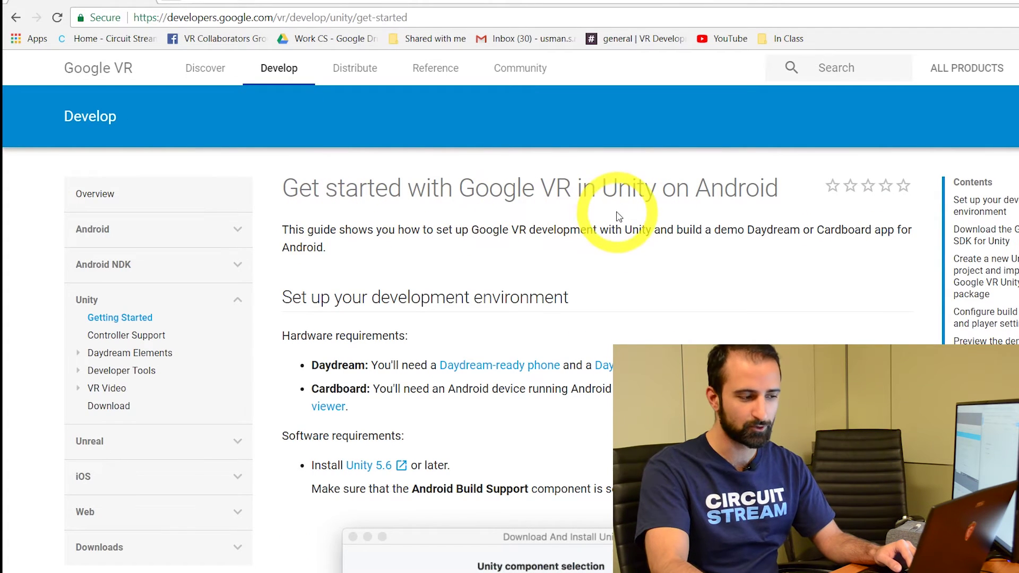
{"action": "scroll", "coordinate": [688, 216], "scroll_direction": "down", "scroll_amount": 12}
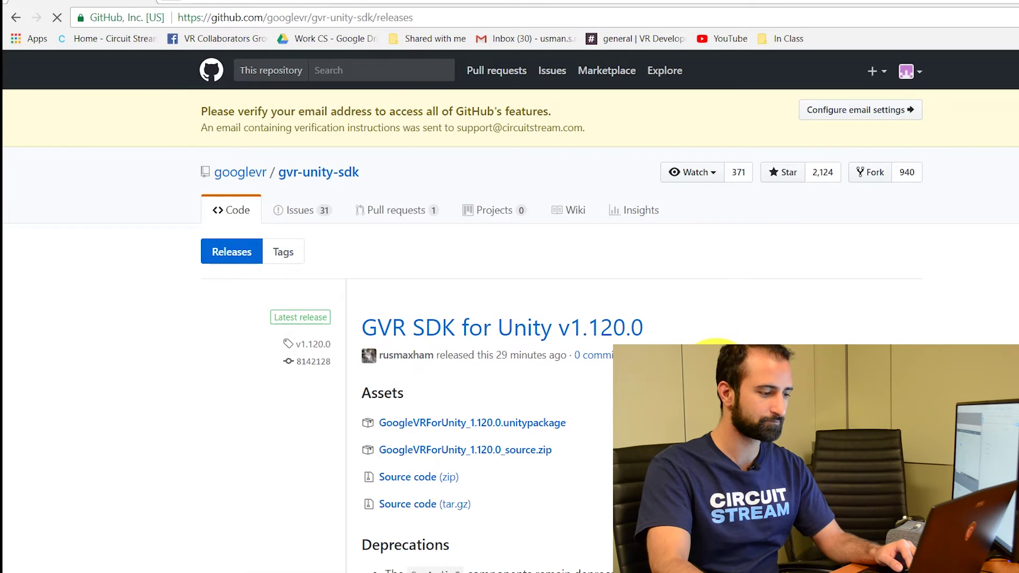
Download GoogleVRForUnity_1.120.0.unitypackage from the latest release and show the file in its folder.
{"action": "scroll", "coordinate": [554, 292], "scroll_direction": "down", "scroll_amount": 3}
{"action": "scroll", "coordinate": [562, 300], "scroll_direction": "up", "scroll_amount": 3}
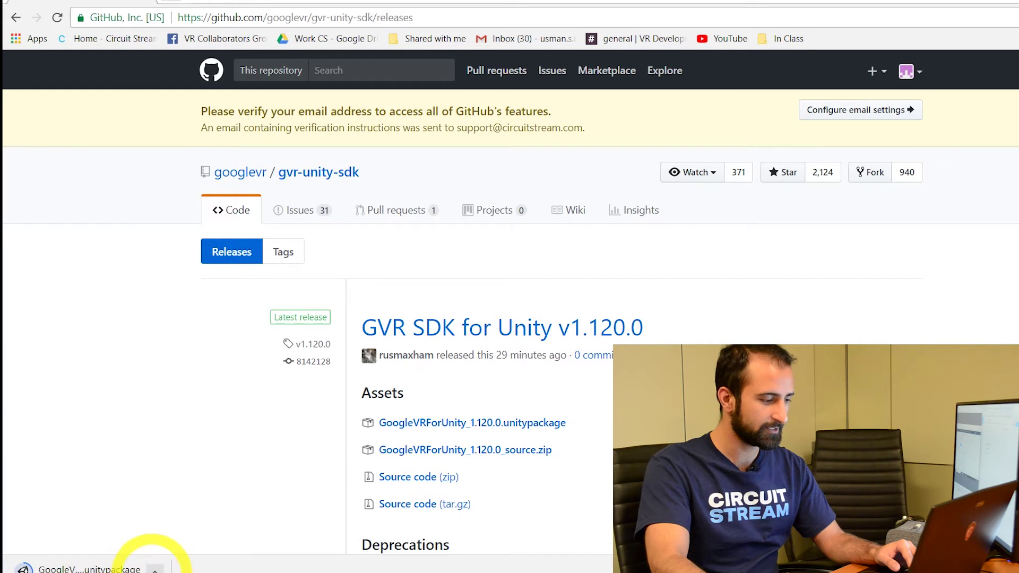
{"action": "left_click", "coordinate": [155, 569]}
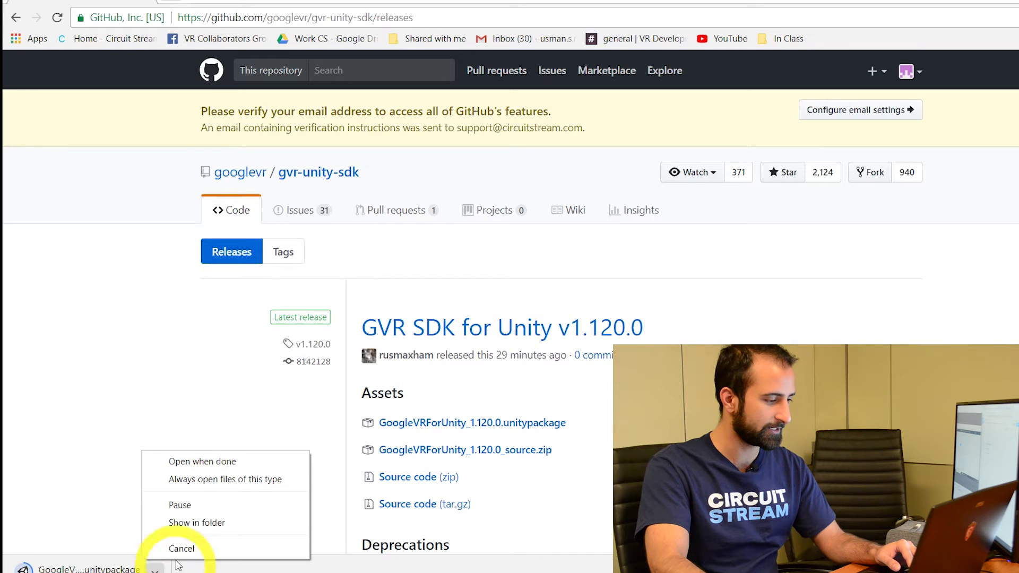
{"action": "left_click", "coordinate": [196, 522]}
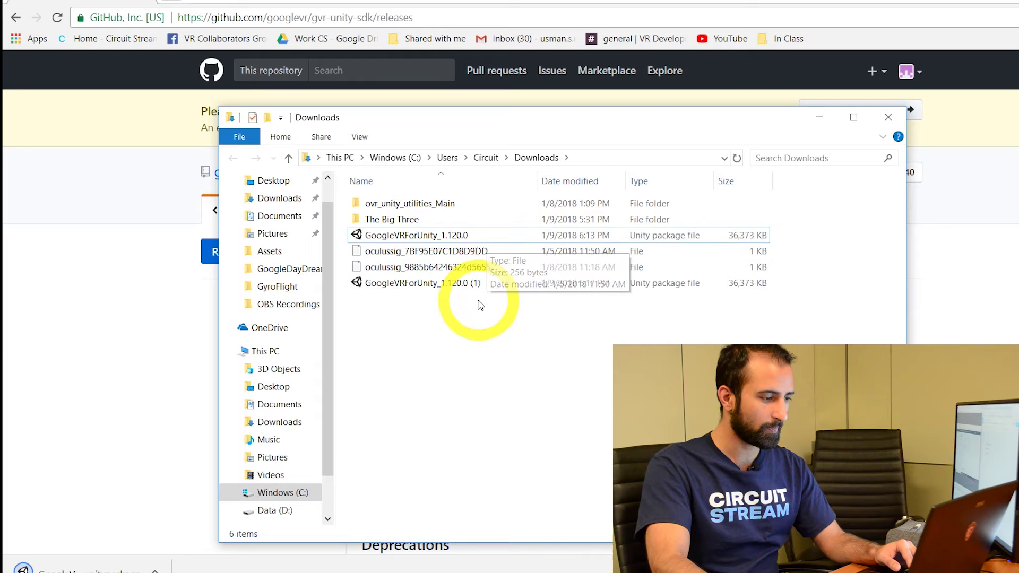
Delete the duplicate package GoogleVRForUnity_1.120.0 (1) from Downloads and select the original GoogleVRForUnity_1.120.0.
{"action": "left_click", "coordinate": [484, 286]}
{"action": "key", "text": "Delete"}
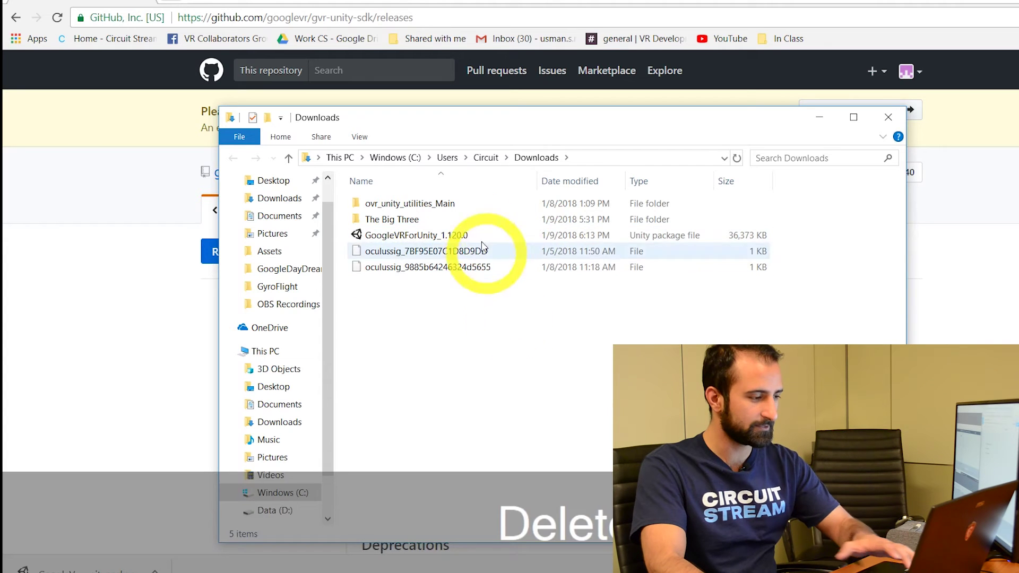
{"action": "left_click", "coordinate": [477, 235]}
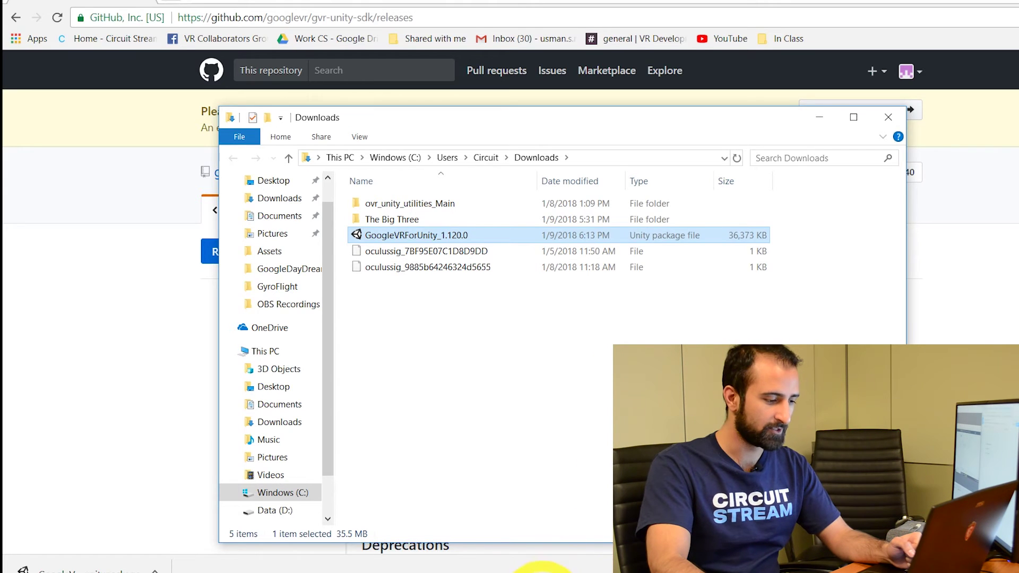
Switch to Unity and import the custom package GoogleVRForUnity_1.120.0 from the Downloads folder with all its items.
{"action": "left_click", "coordinate": [557, 568]}
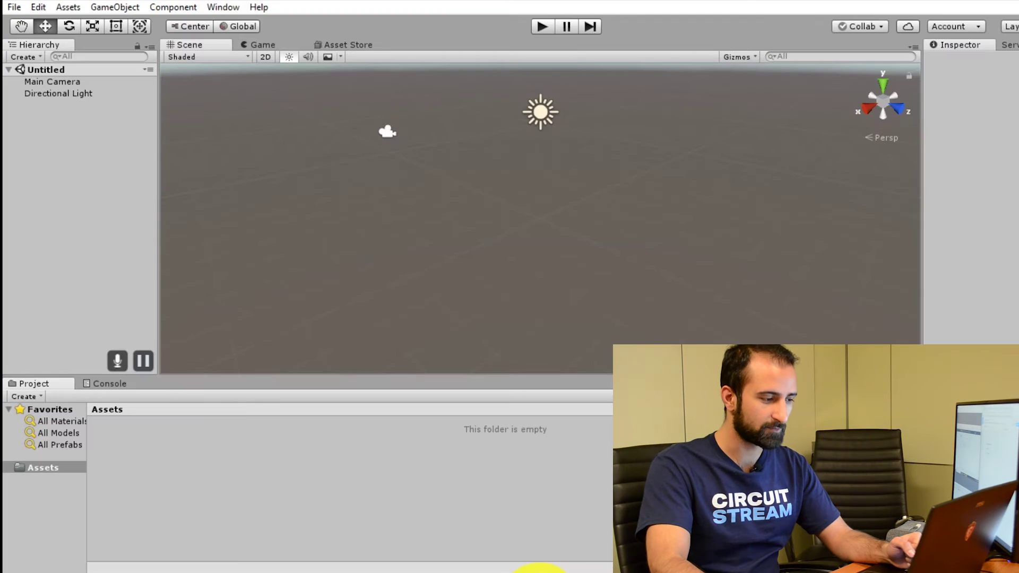
{"action": "right_click", "coordinate": [134, 463]}
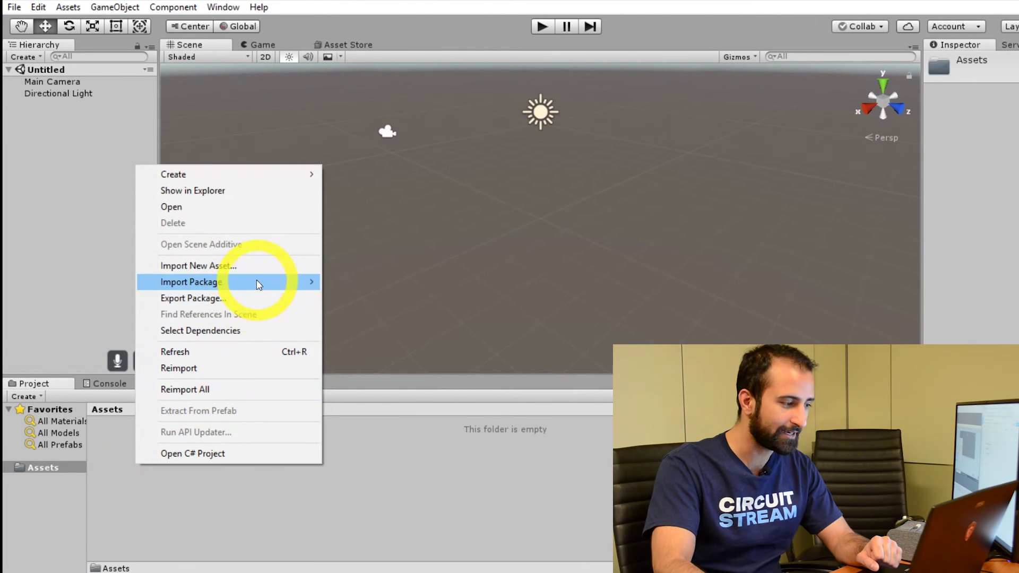
{"action": "mouse_move", "coordinate": [259, 282]}
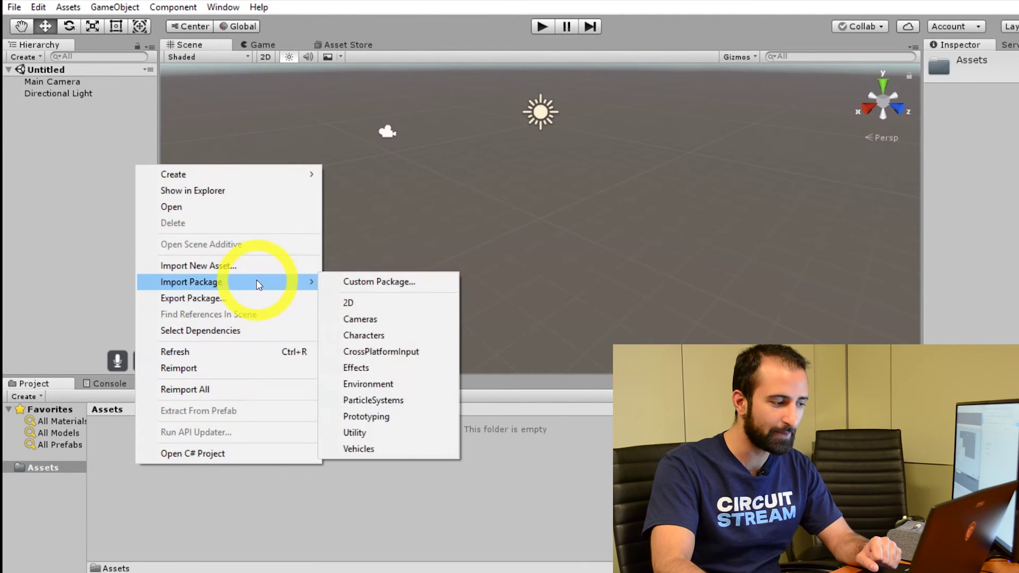
{"action": "left_click", "coordinate": [364, 287]}
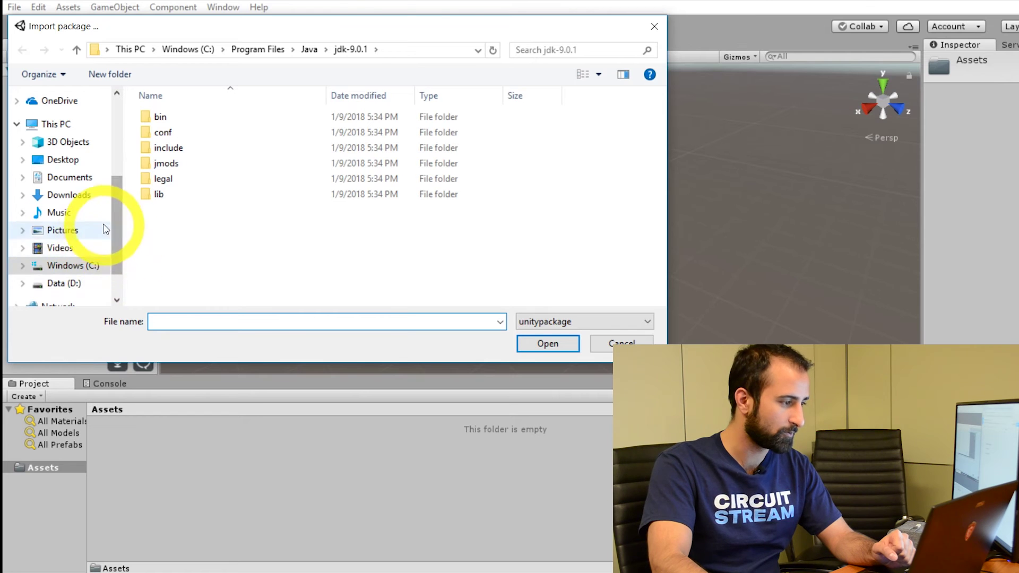
{"action": "scroll", "coordinate": [119, 208], "scroll_direction": "up", "scroll_amount": 3}
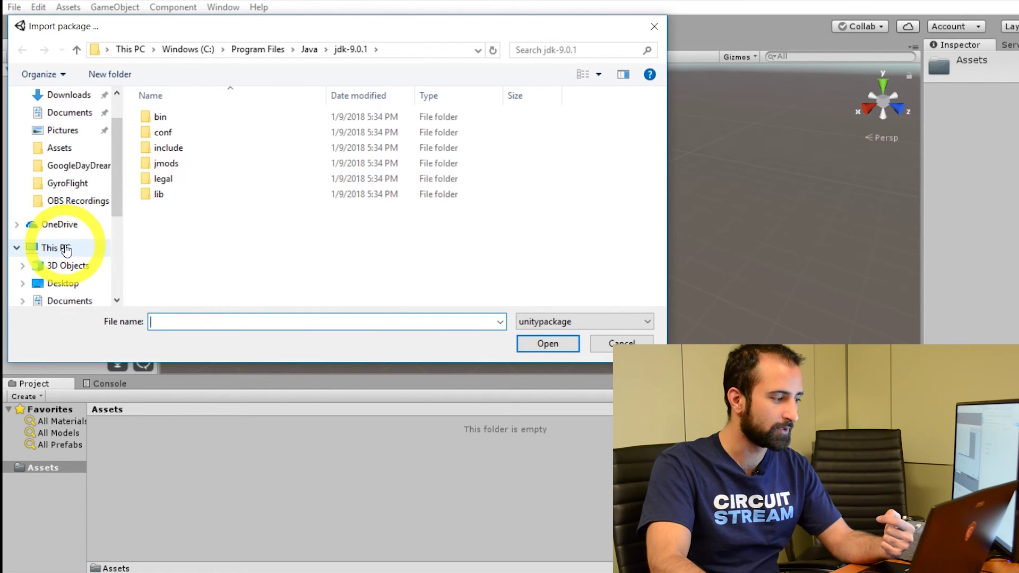
{"action": "left_click", "coordinate": [69, 95]}
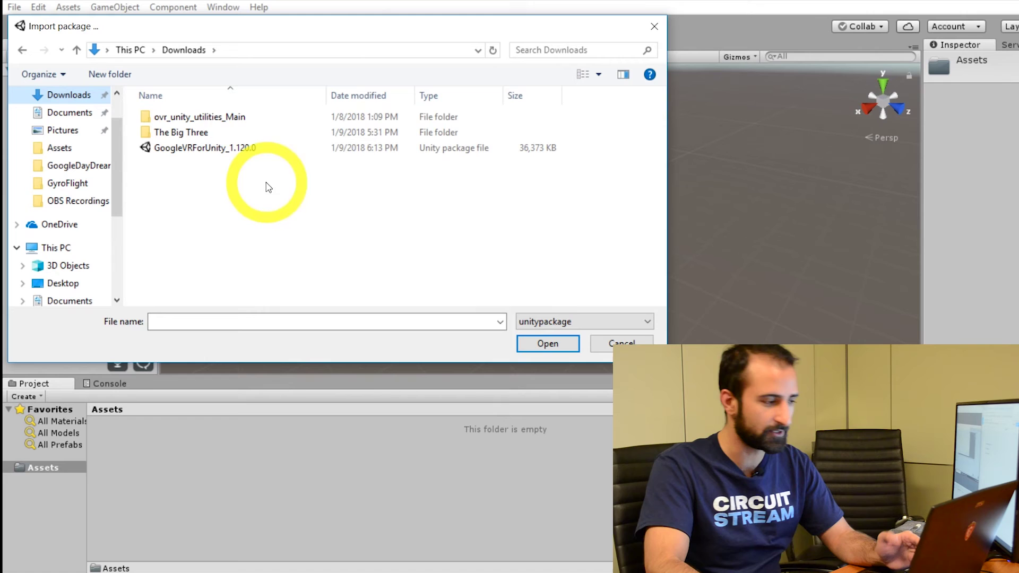
{"action": "left_click", "coordinate": [200, 149]}
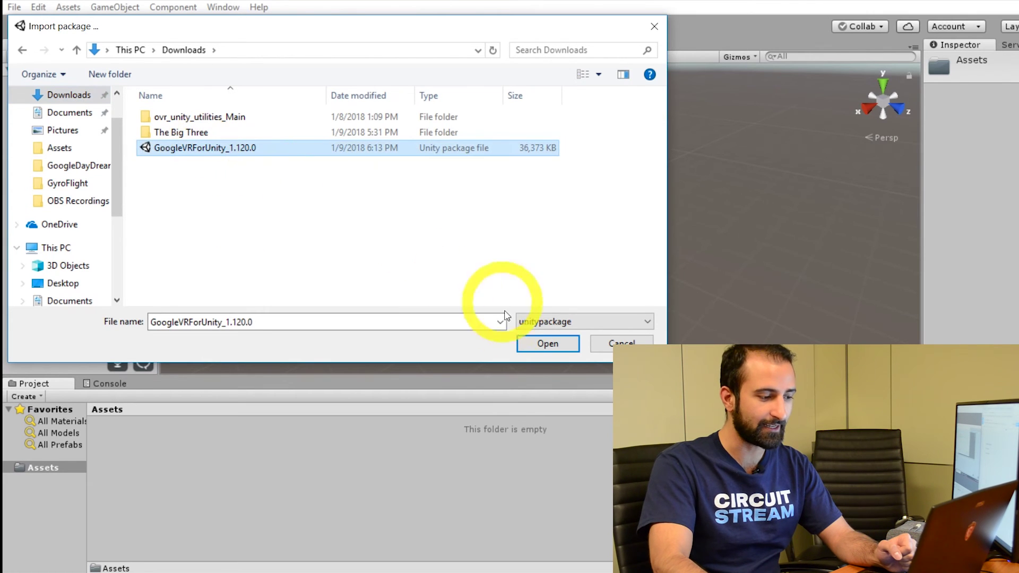
{"action": "left_click", "coordinate": [547, 344]}
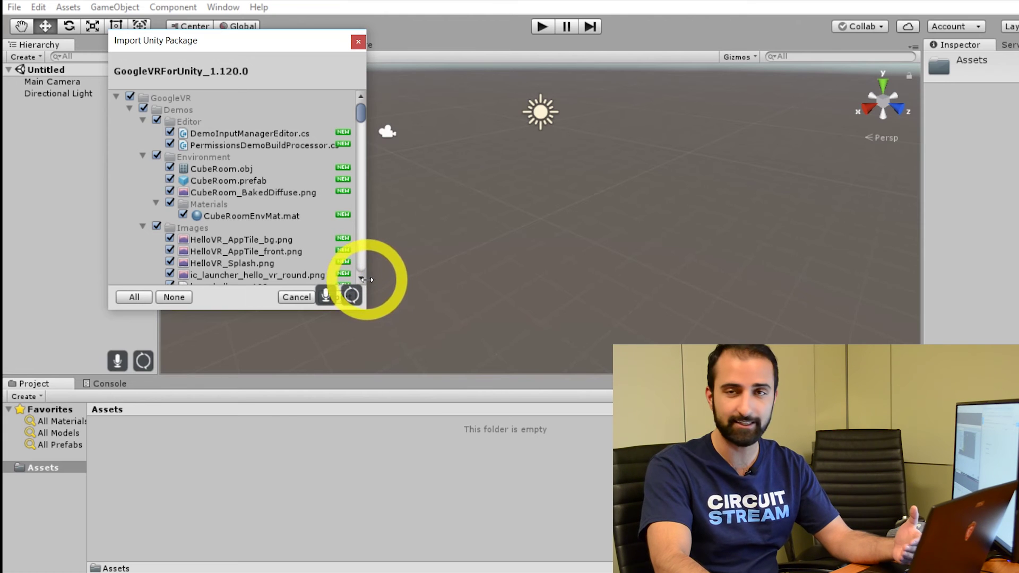
{"action": "left_click_drag", "start_coordinate": [359, 112], "coordinate": [371, 269]}
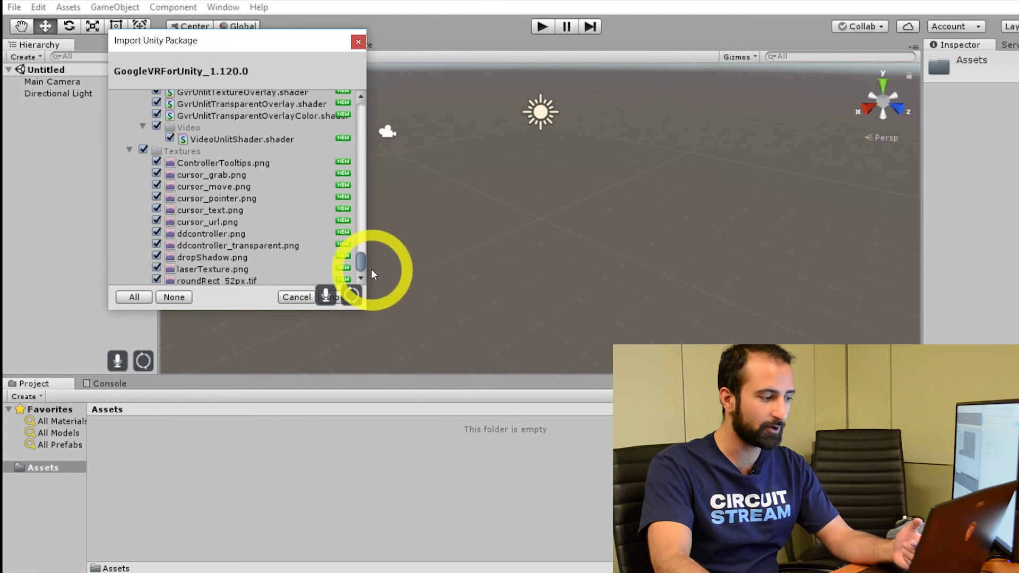
{"action": "left_click", "coordinate": [338, 296]}
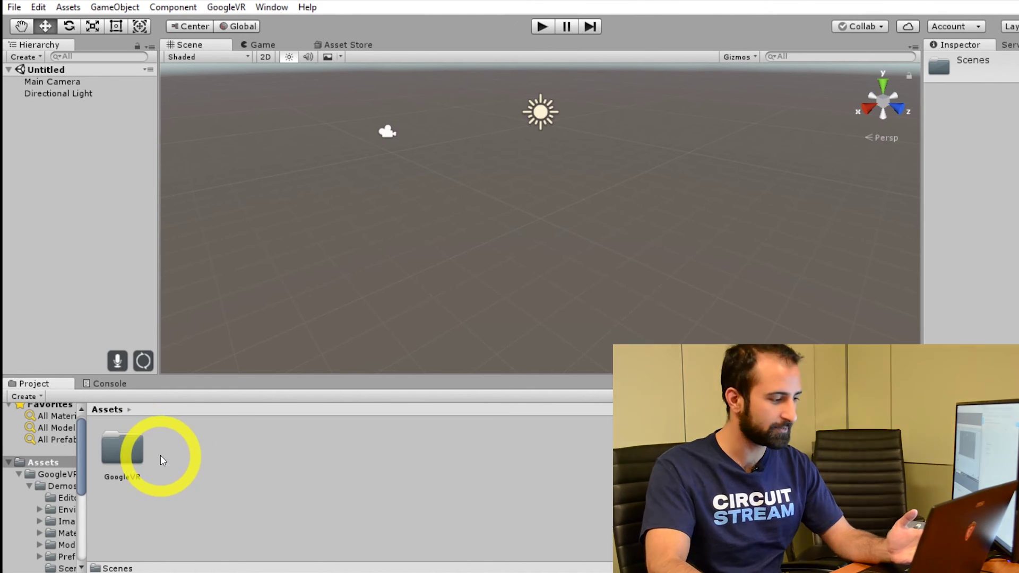
Open the Scenes folder inside GoogleVR's Demos folder in the project assets.
{"action": "double_click", "coordinate": [123, 447]}
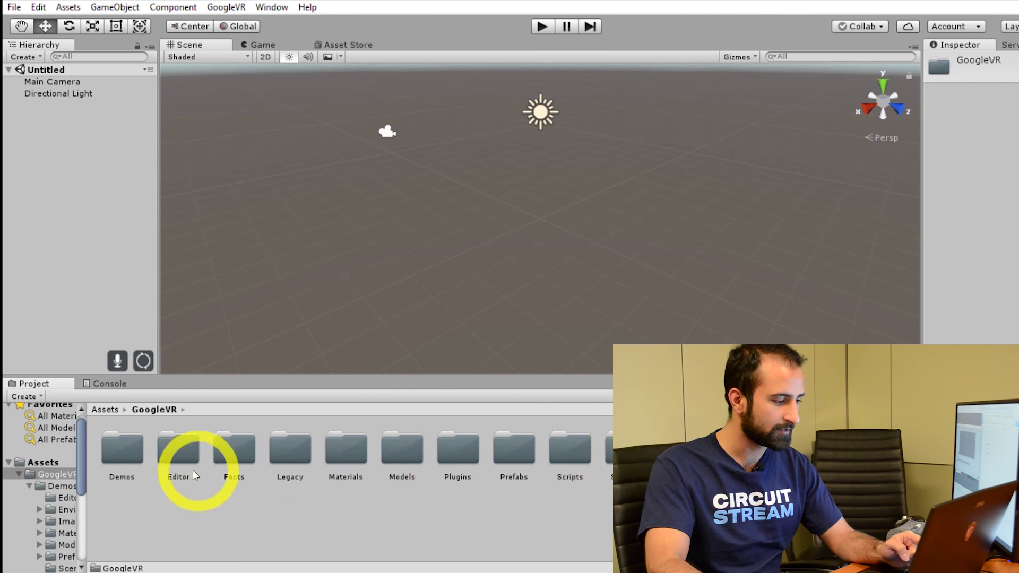
{"action": "double_click", "coordinate": [129, 456]}
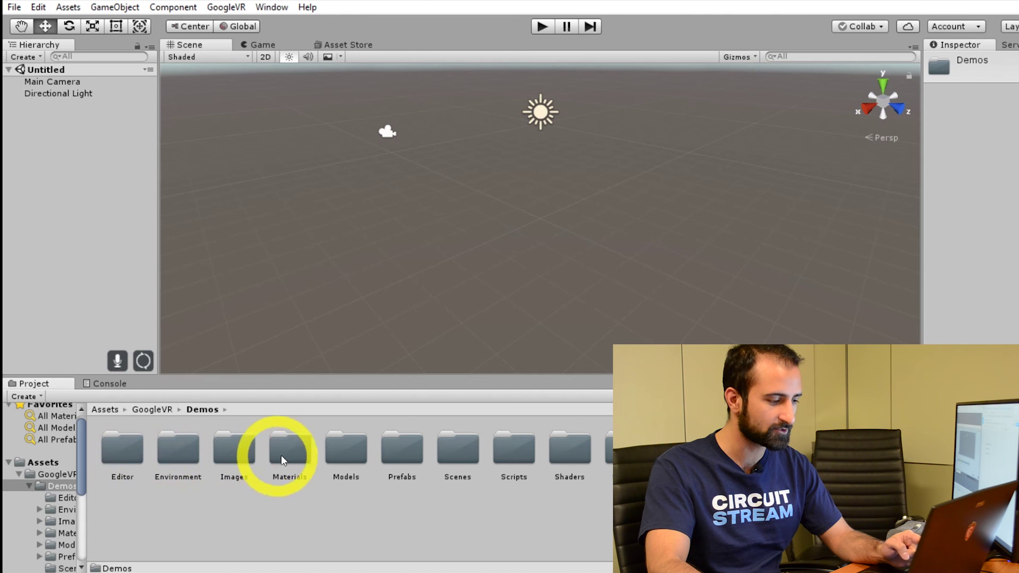
{"action": "double_click", "coordinate": [456, 453]}
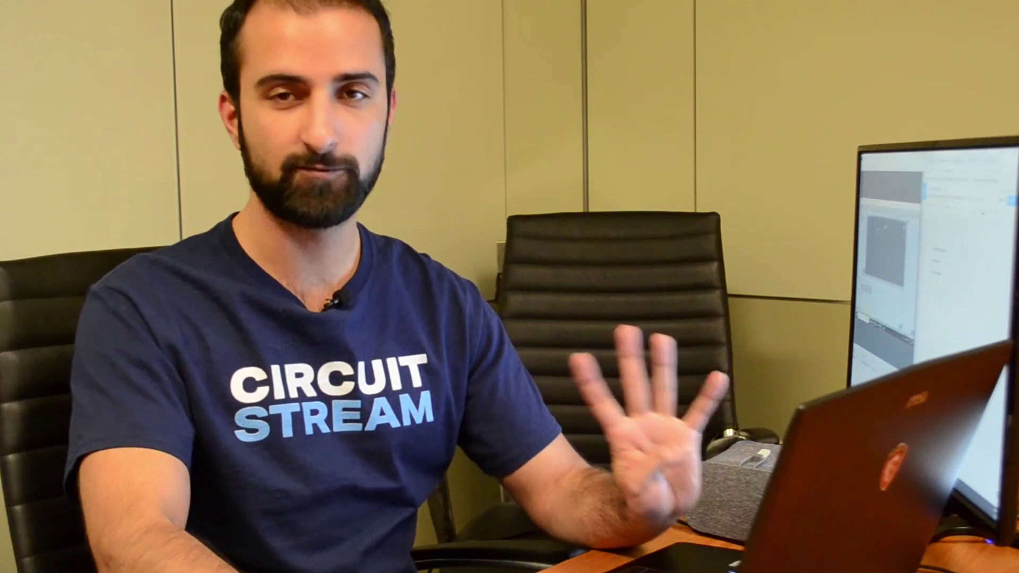